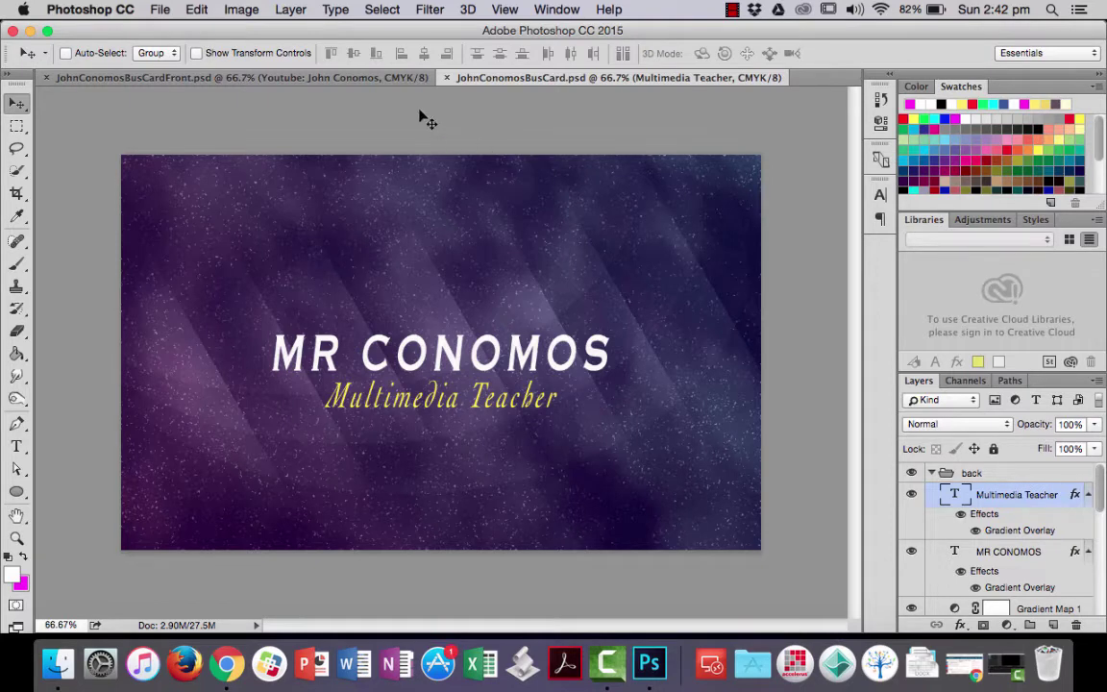
Step: View the two finished business card designs and open the Business_Card.psd template from the Business Card folder
click(391, 81)
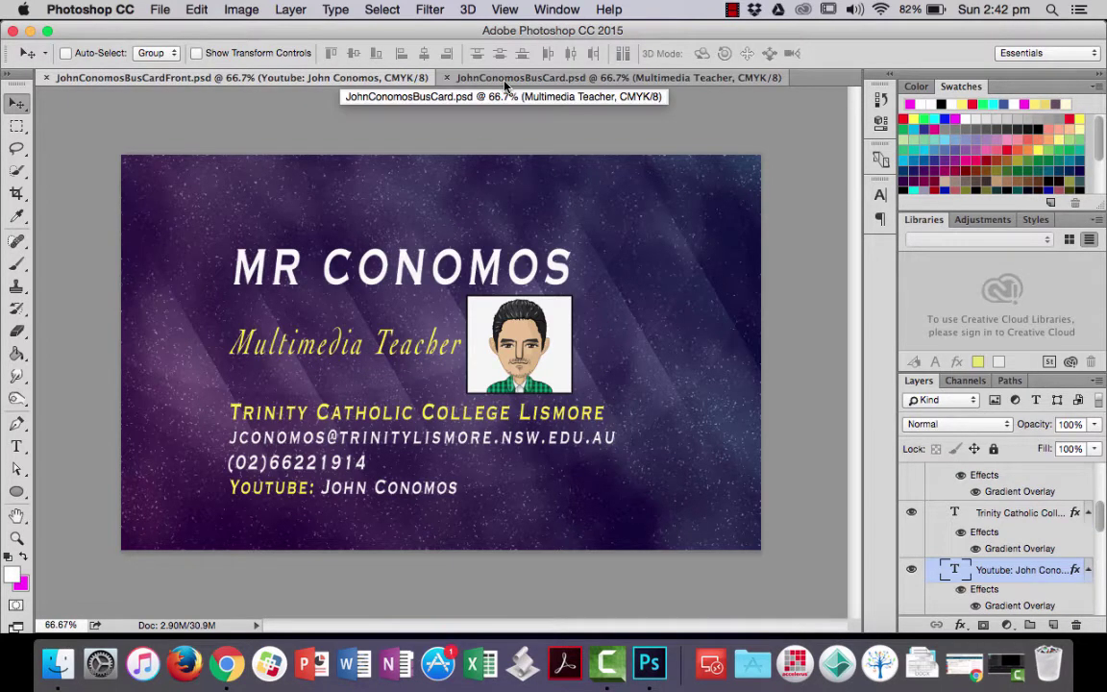
click(504, 85)
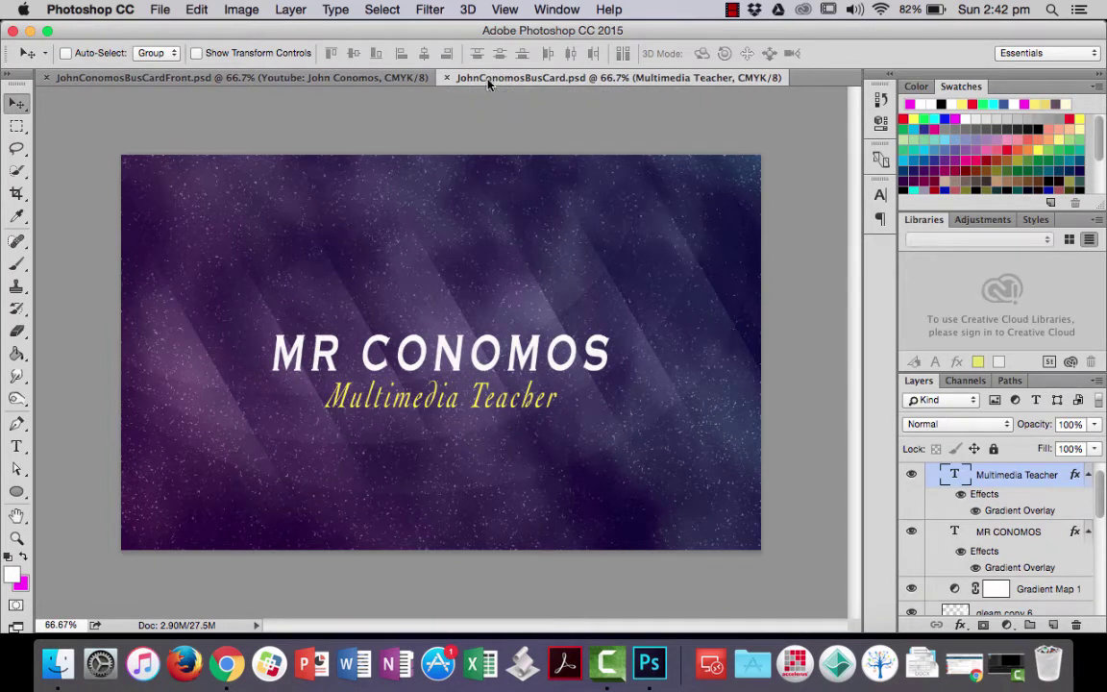
click(158, 11)
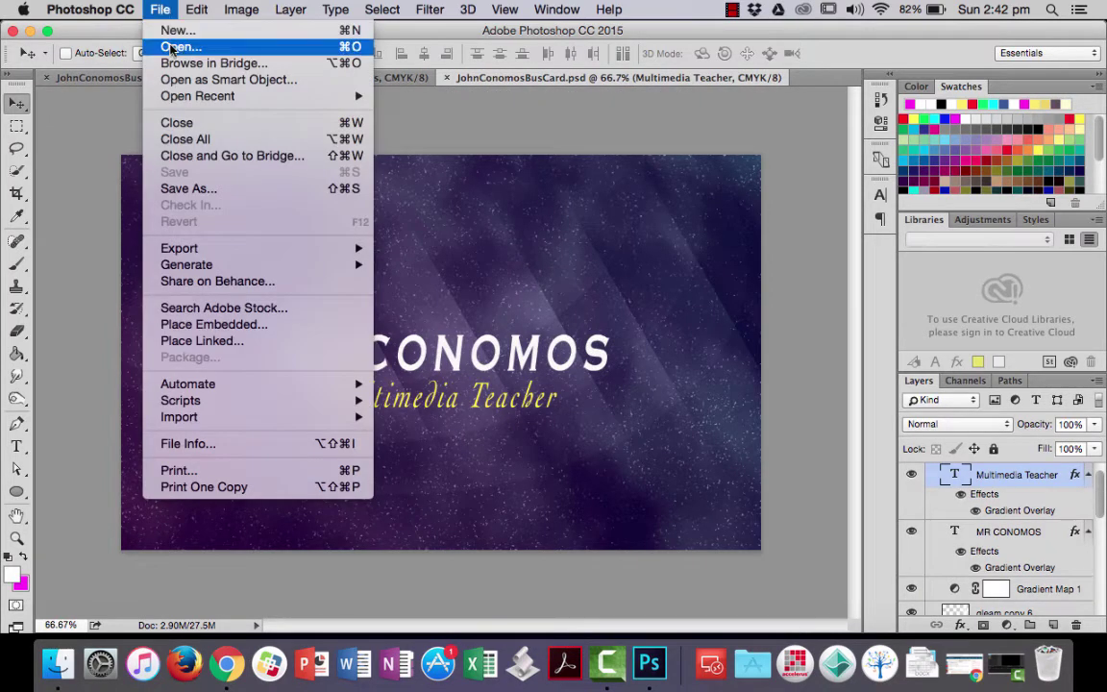
click(164, 45)
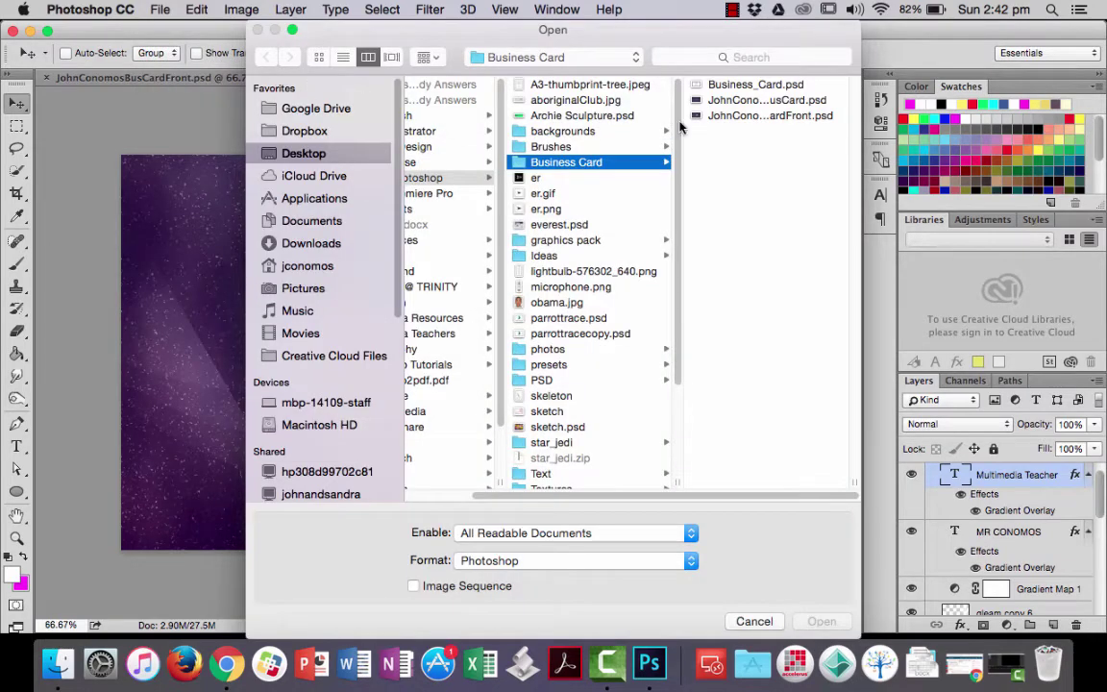
click(750, 86)
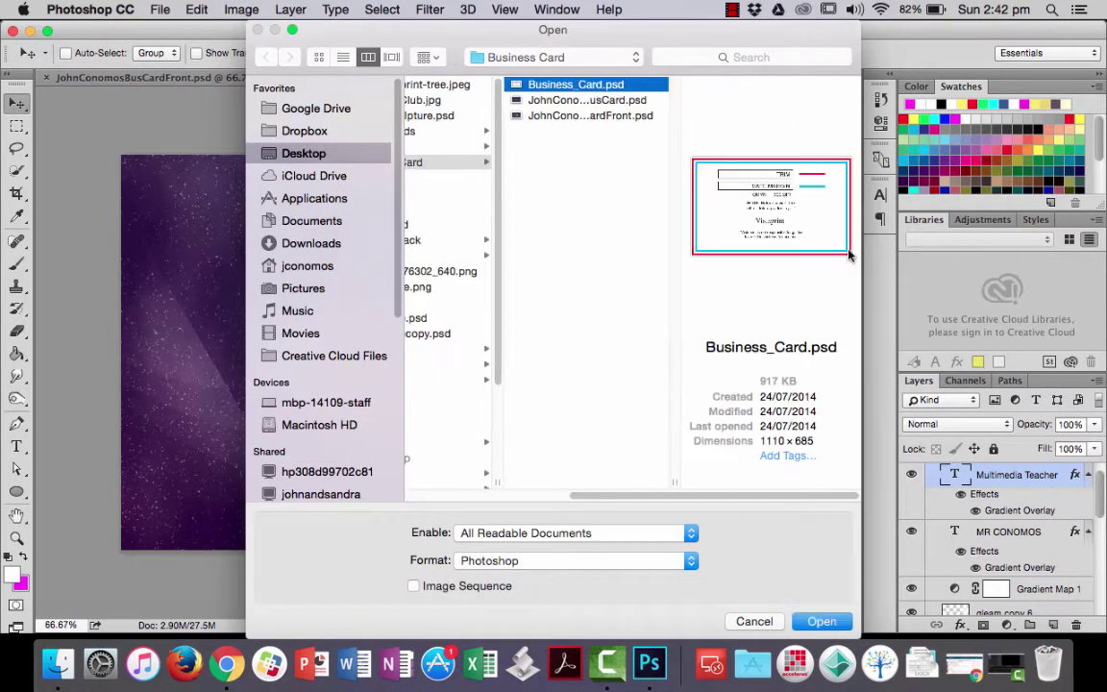
click(822, 621)
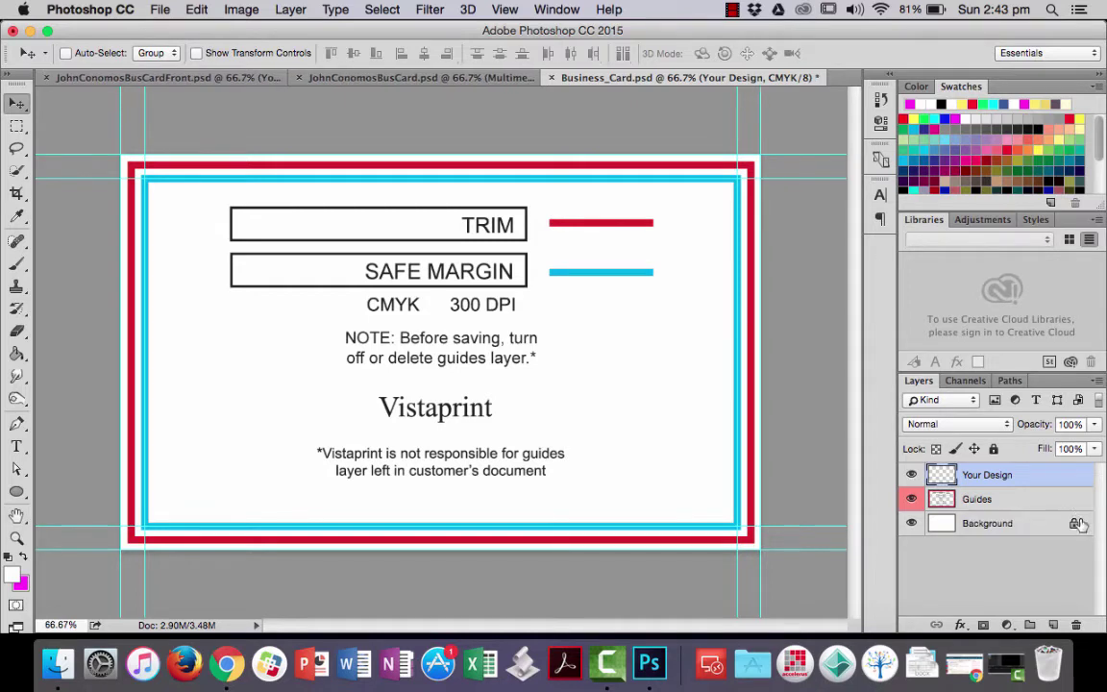
Step: Unlock the Background layer and delete the Guides and Your Design layers from the template
click(1074, 522)
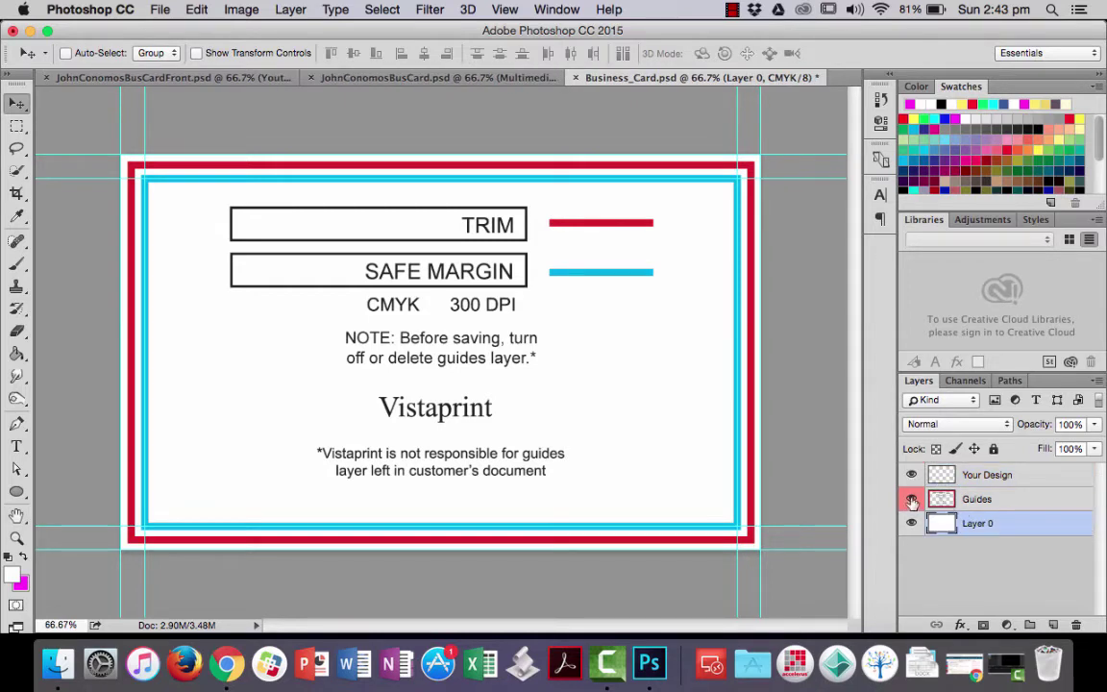
click(1059, 497)
drag(992, 498, 1078, 625)
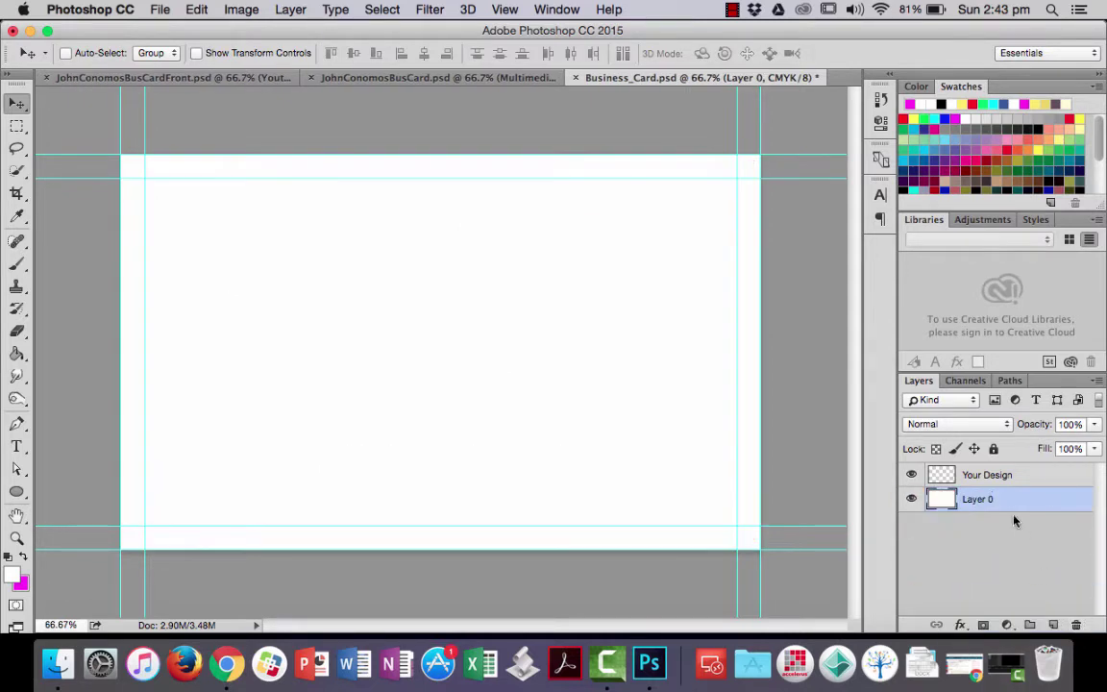
click(1052, 474)
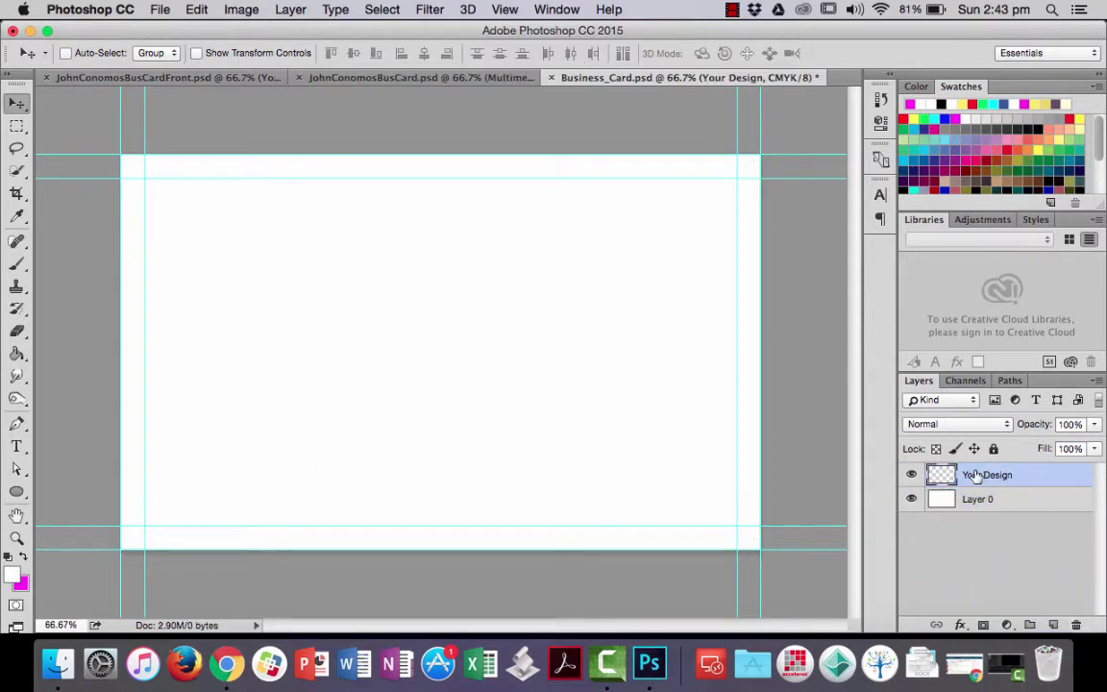
drag(979, 478, 1077, 624)
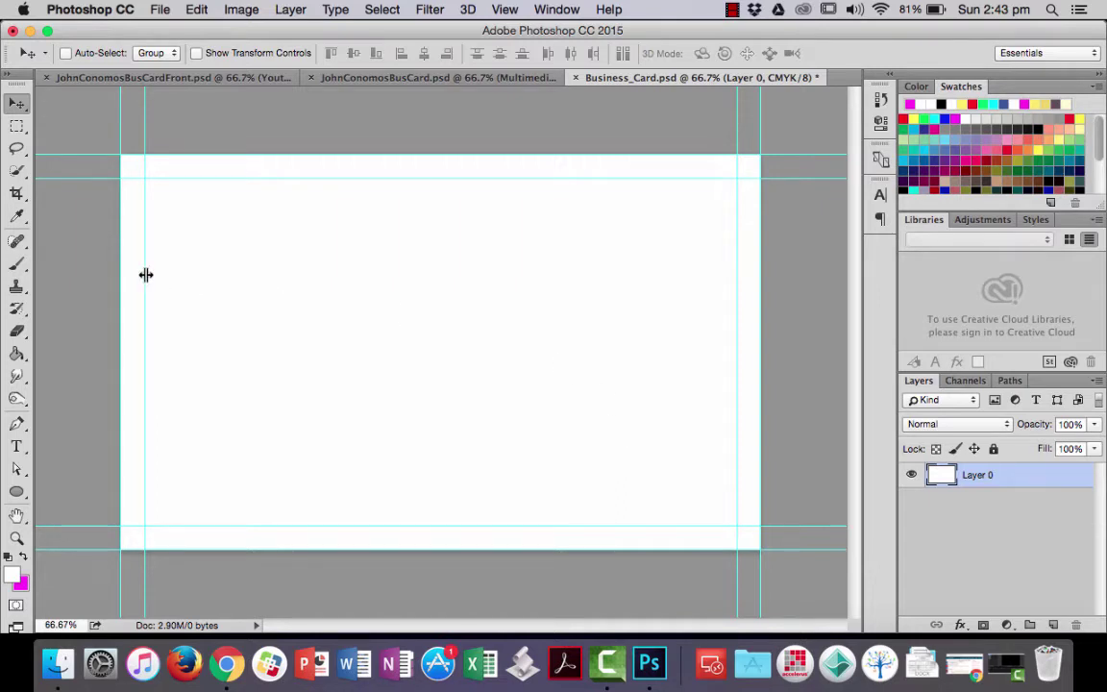
Step: Edit the Gradient tool's linear gradient, setting the starting colour stop to pink #ff0971
click(19, 354)
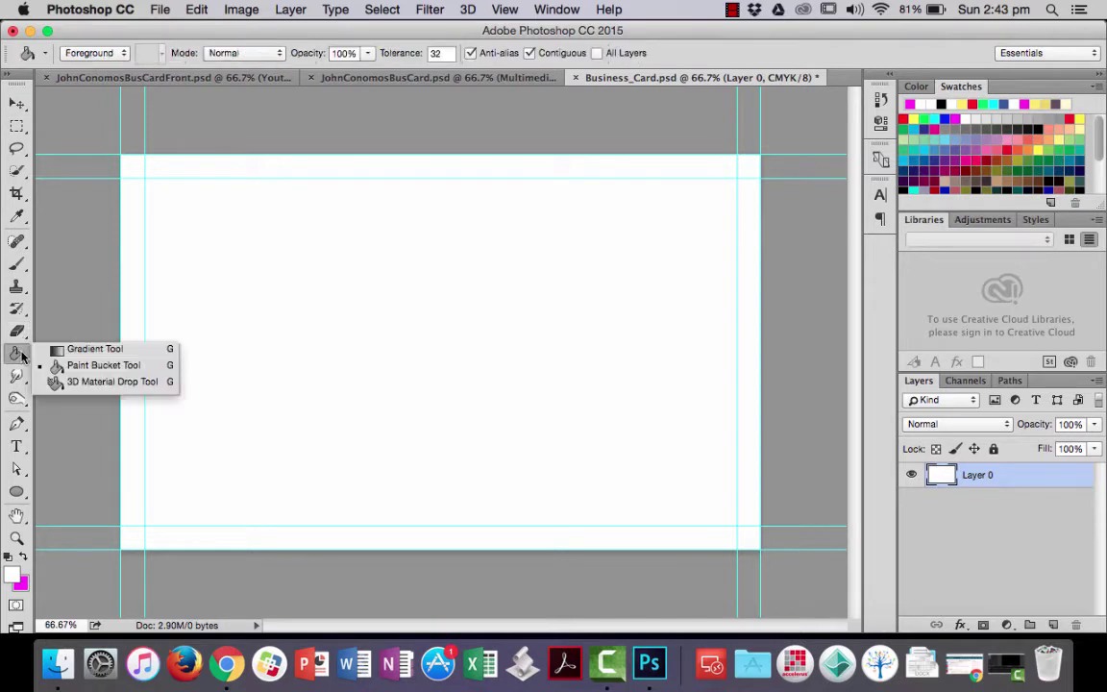
click(94, 348)
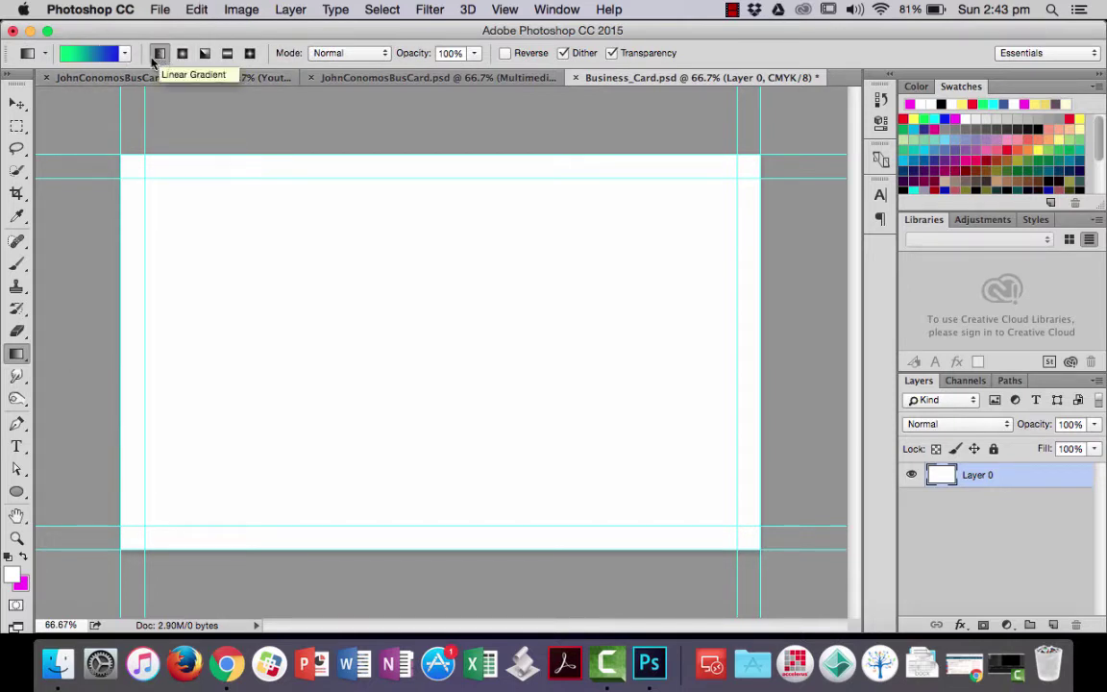
click(82, 55)
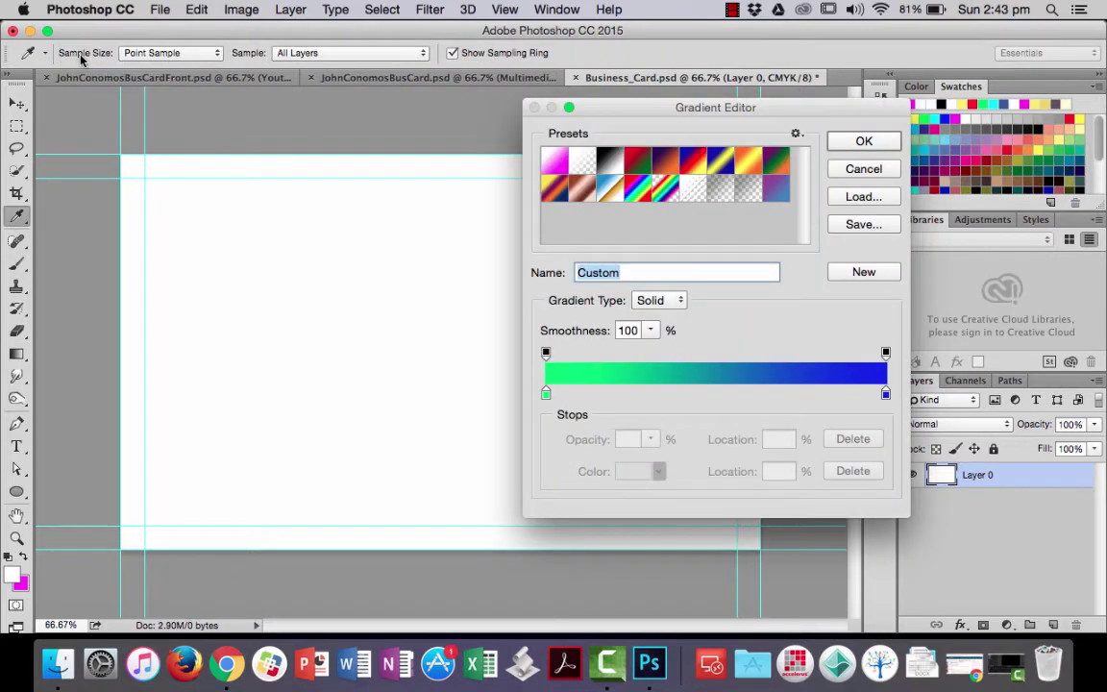
click(546, 395)
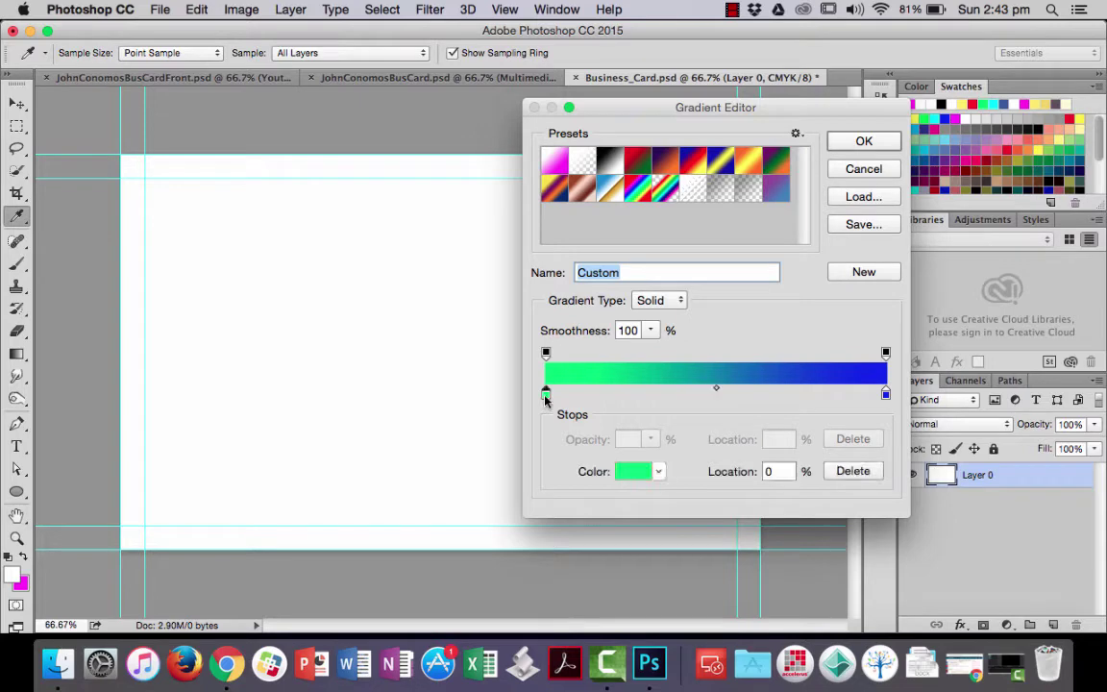
double_click(546, 395)
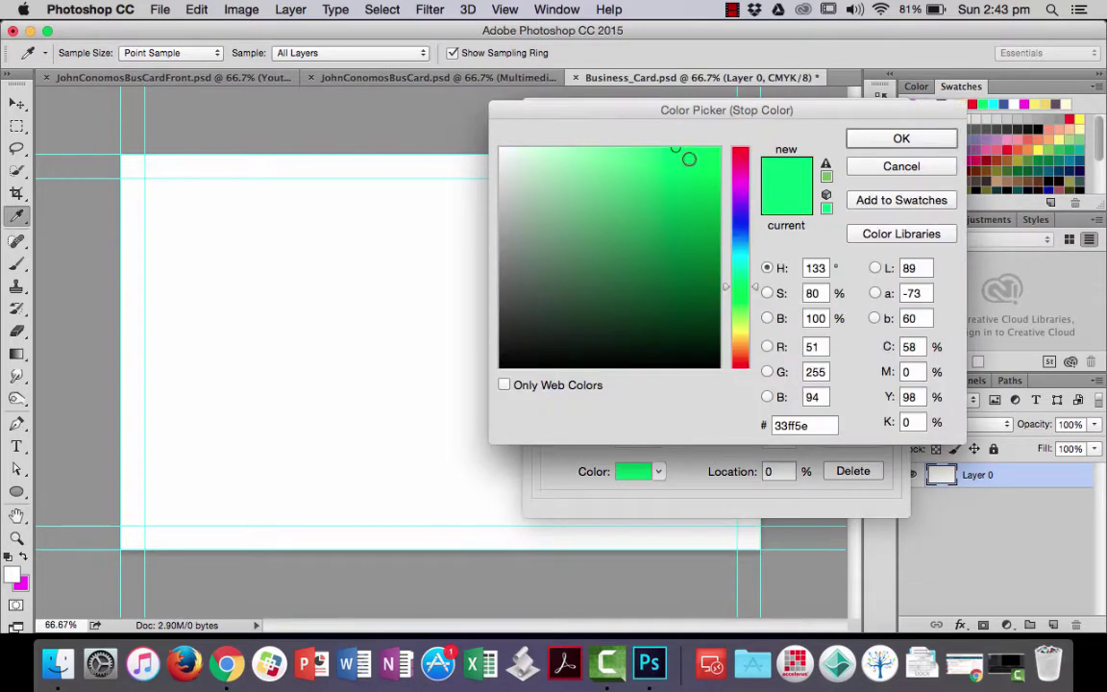
drag(700, 119, 409, 132)
click(453, 161)
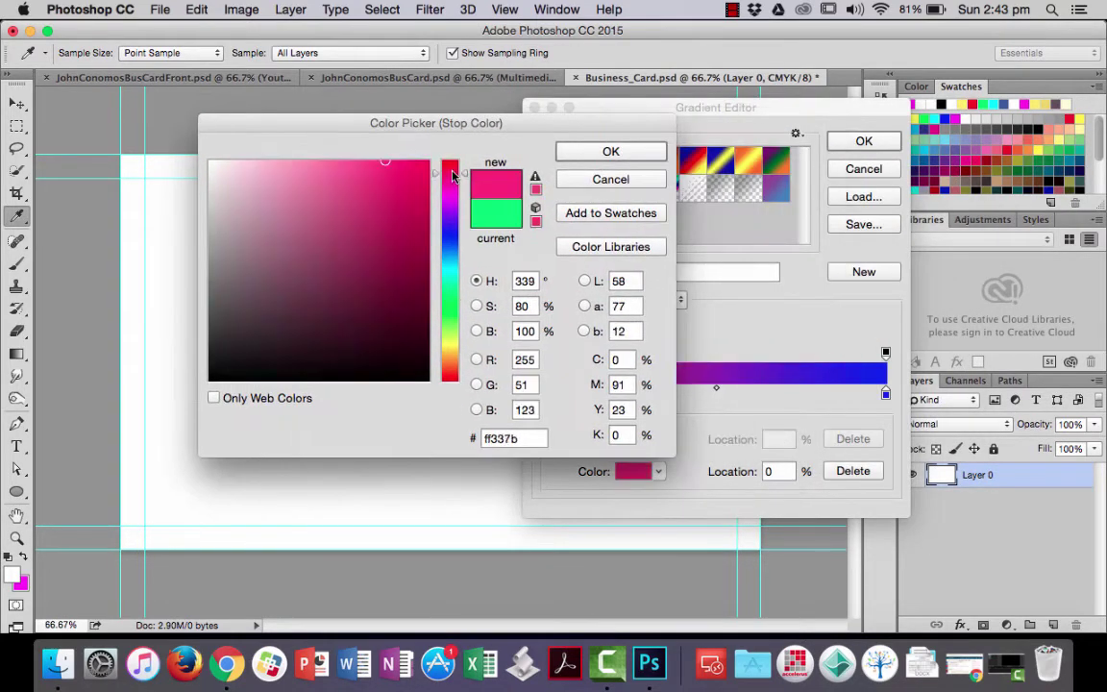
mouse_move(454, 165)
mouse_down()
mouse_move(413, 155)
mouse_move(412, 205)
mouse_move(408, 163)
mouse_move(421, 161)
mouse_up()
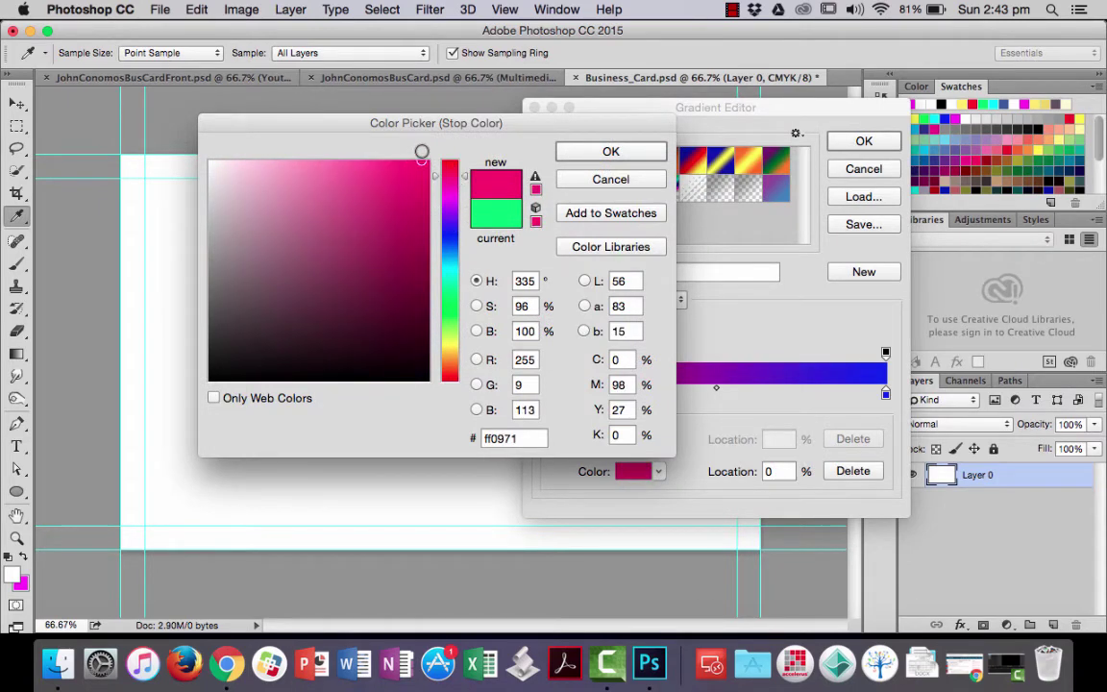
click(599, 154)
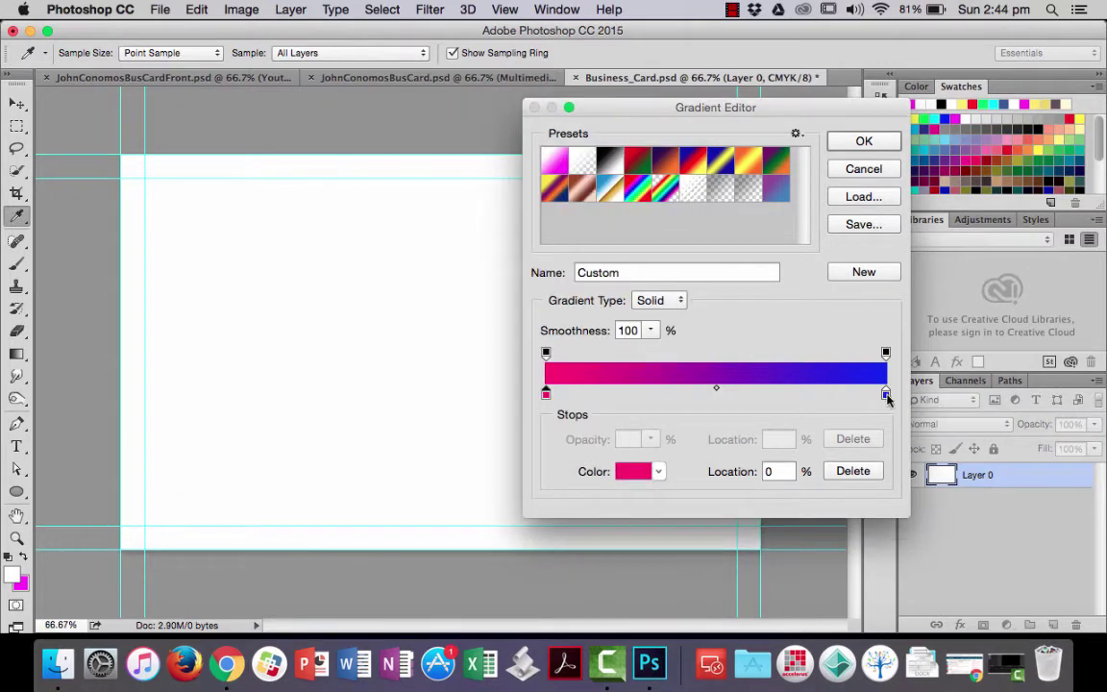
Step: Check the gradient's blue end colour stop and the opacity settings of both opacity stops
double_click(885, 395)
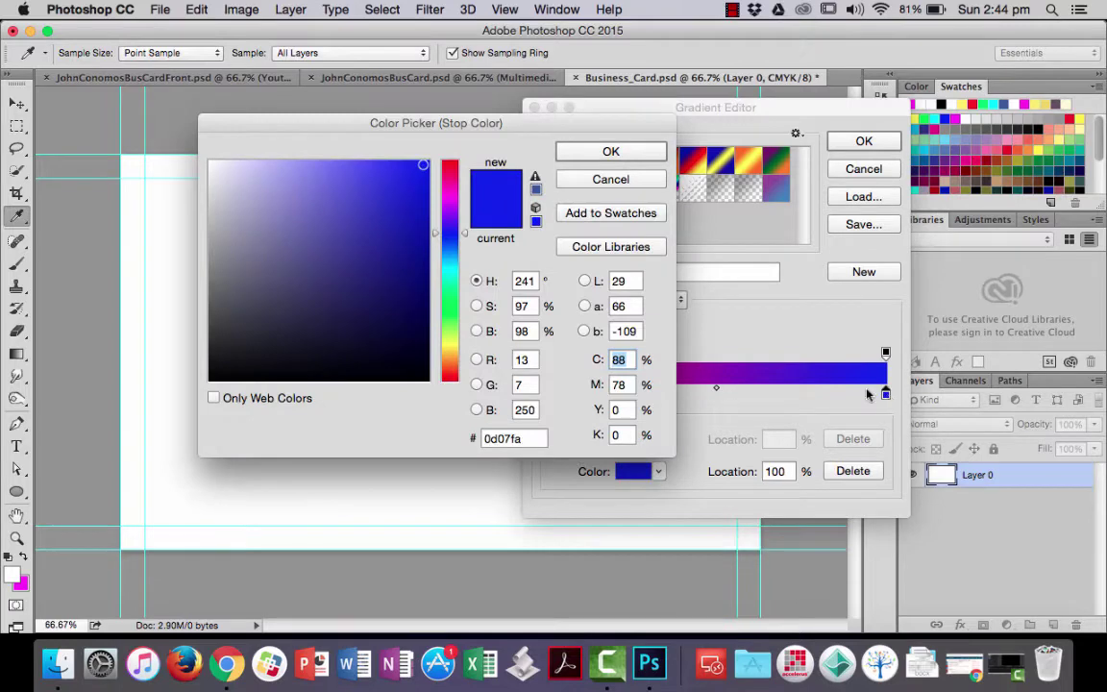
click(618, 185)
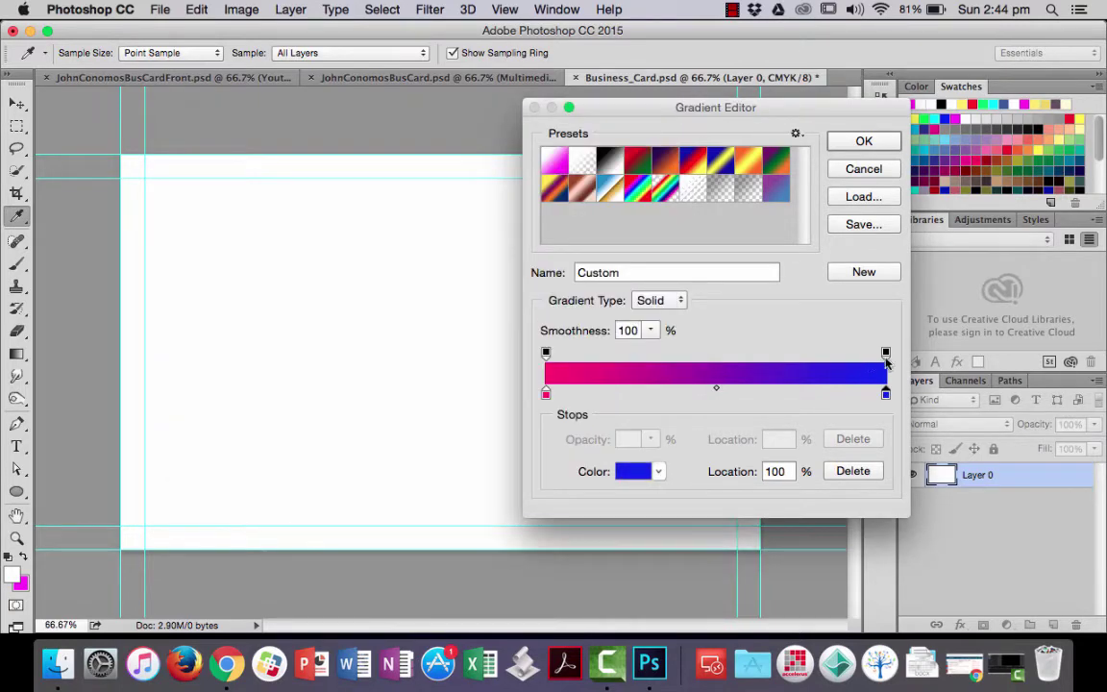
click(885, 354)
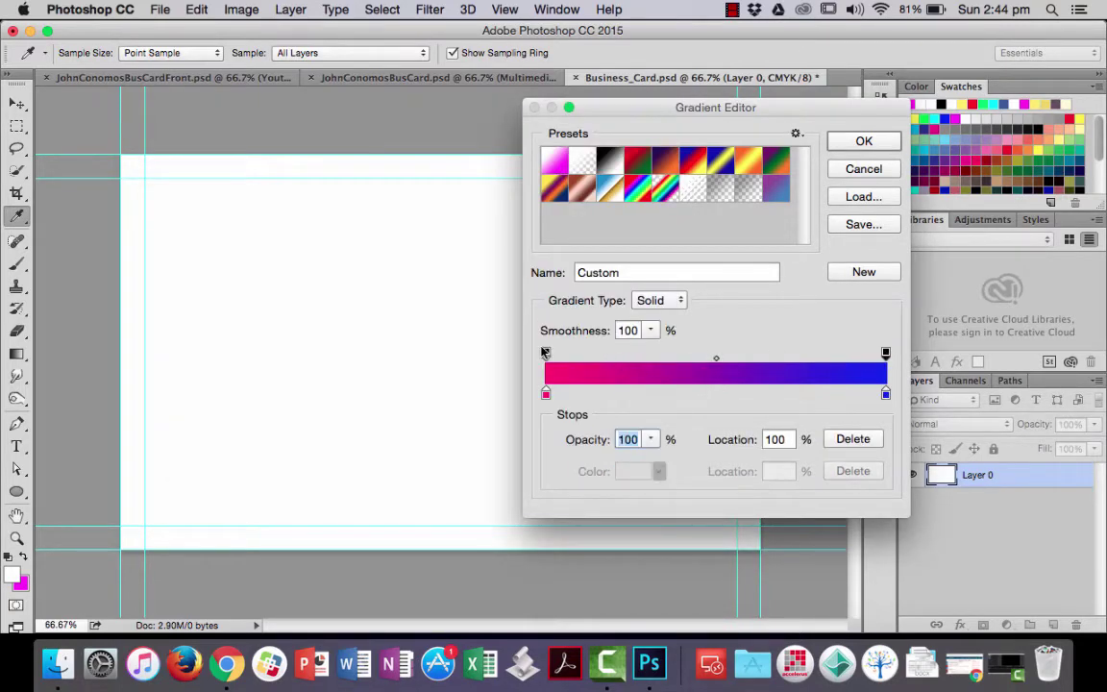
click(546, 354)
click(650, 439)
mouse_move(654, 459)
mouse_down()
mouse_move(615, 462)
mouse_move(659, 463)
mouse_up()
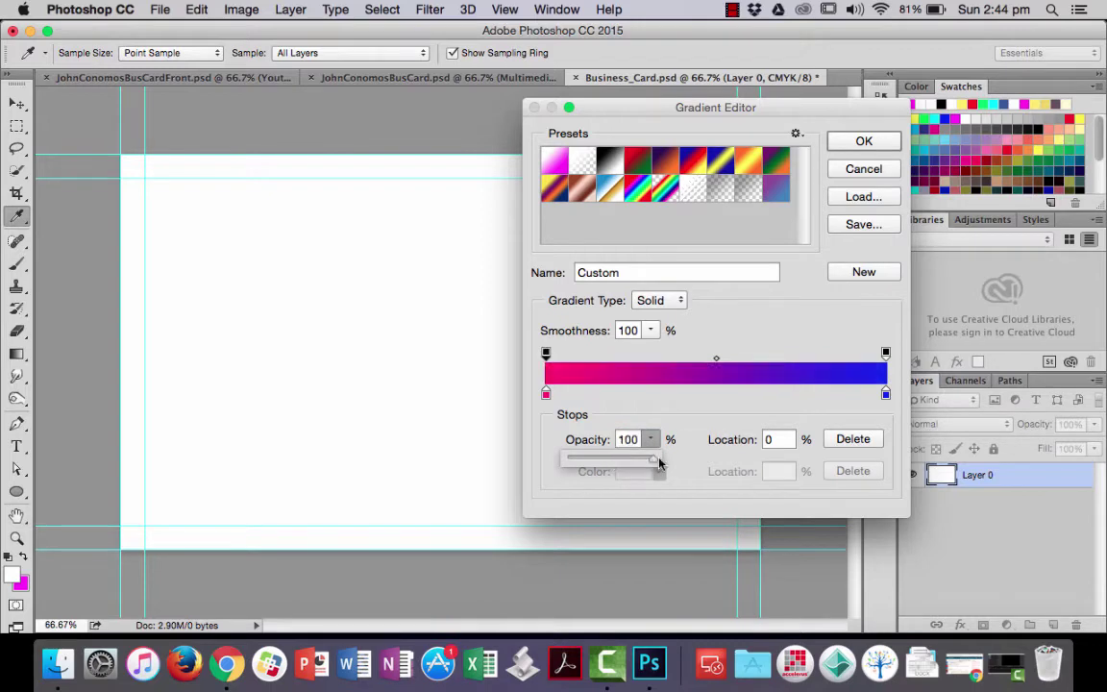
click(655, 437)
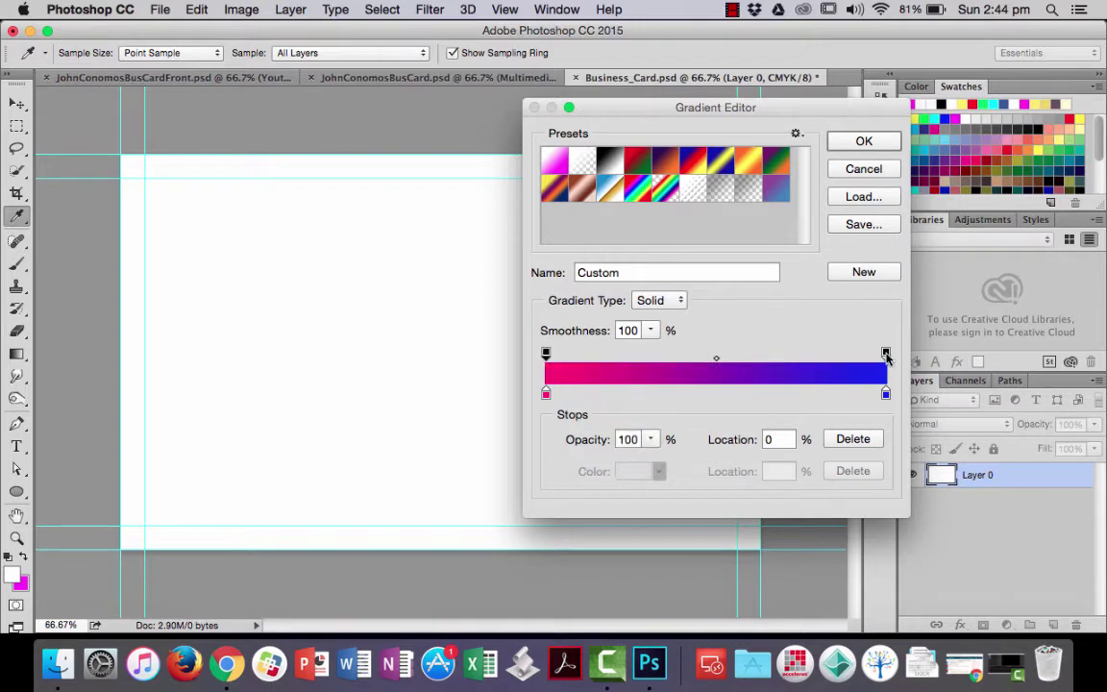
click(886, 354)
click(651, 442)
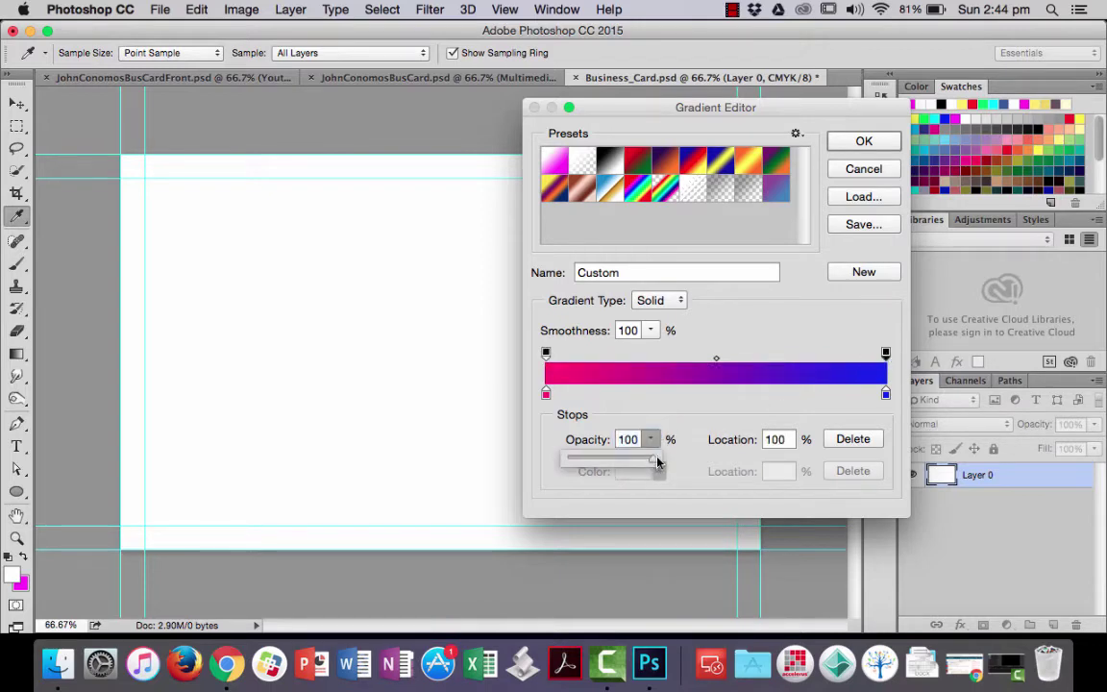
Step: Accept the pink-to-blue gradient and apply it diagonally across Layer 0 from beyond the card's upper-right corner to beyond its lower-left corner
click(861, 142)
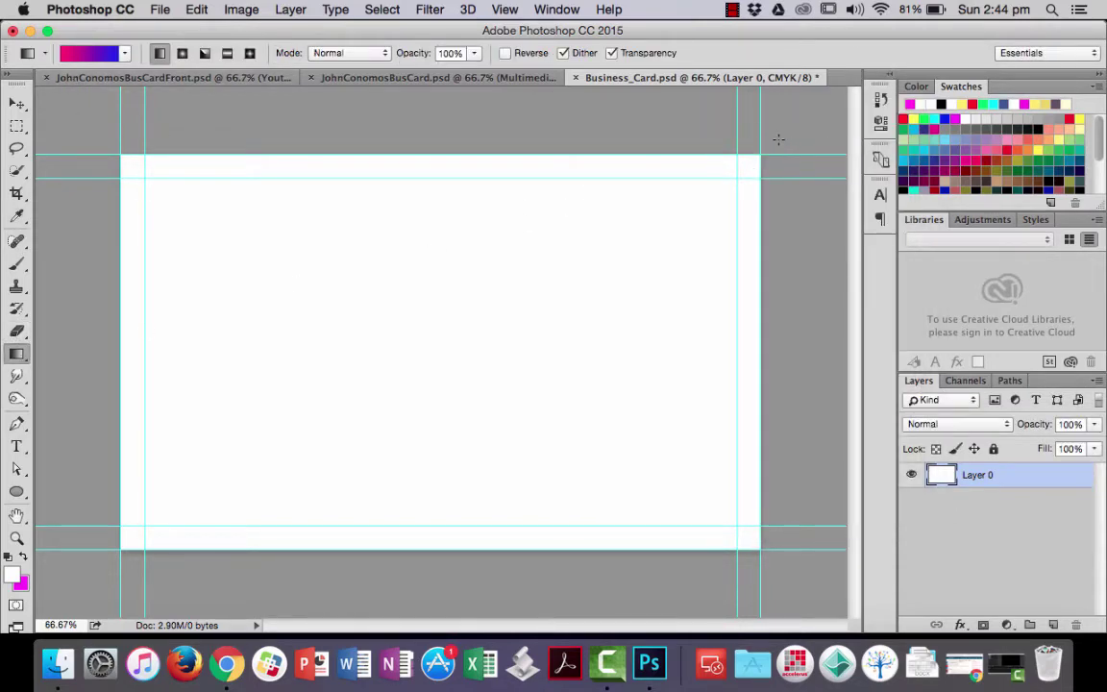
drag(778, 139, 70, 575)
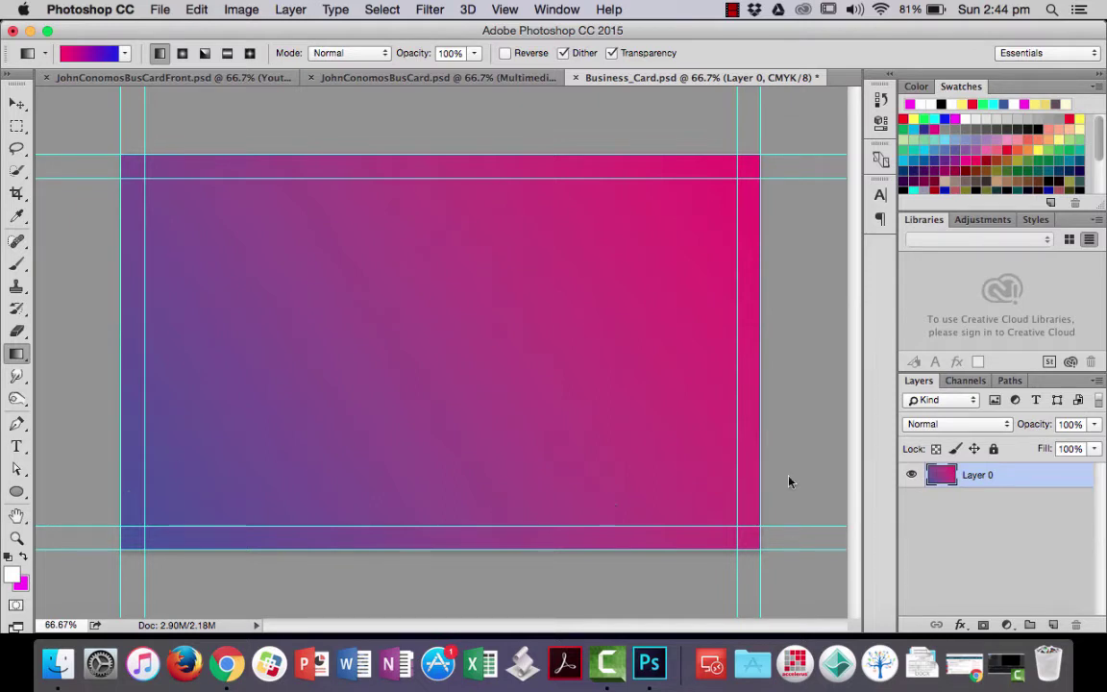
Step: Add a new layer named stars above the gradient and rename Layer 0 as background
click(1053, 625)
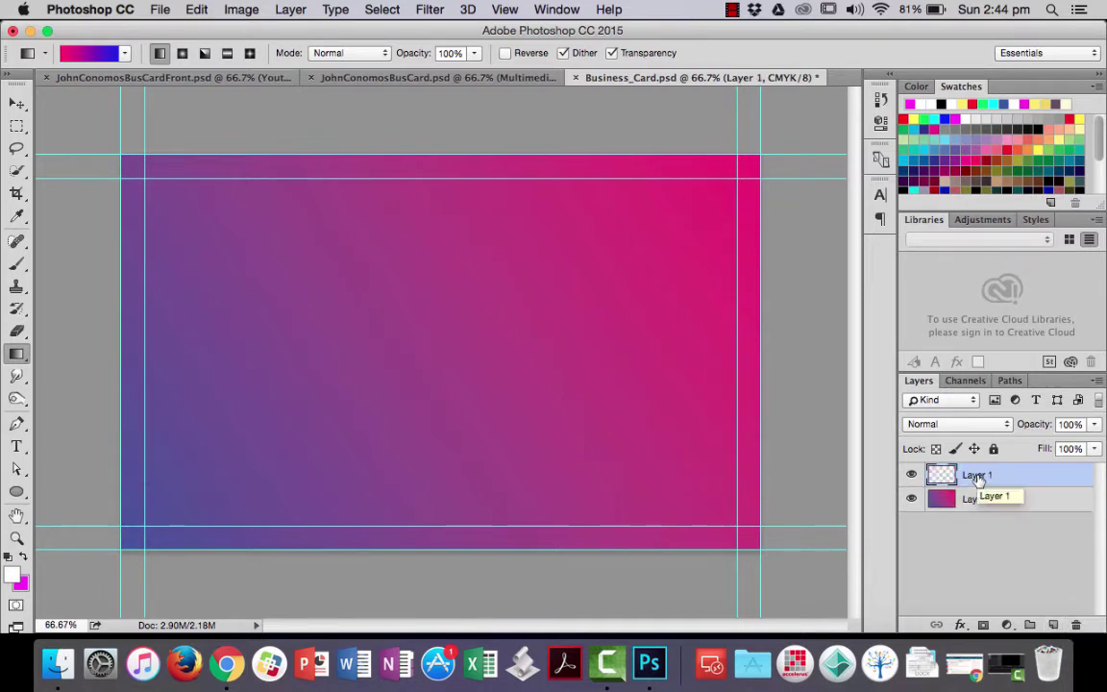
double_click(976, 476)
text(stars)
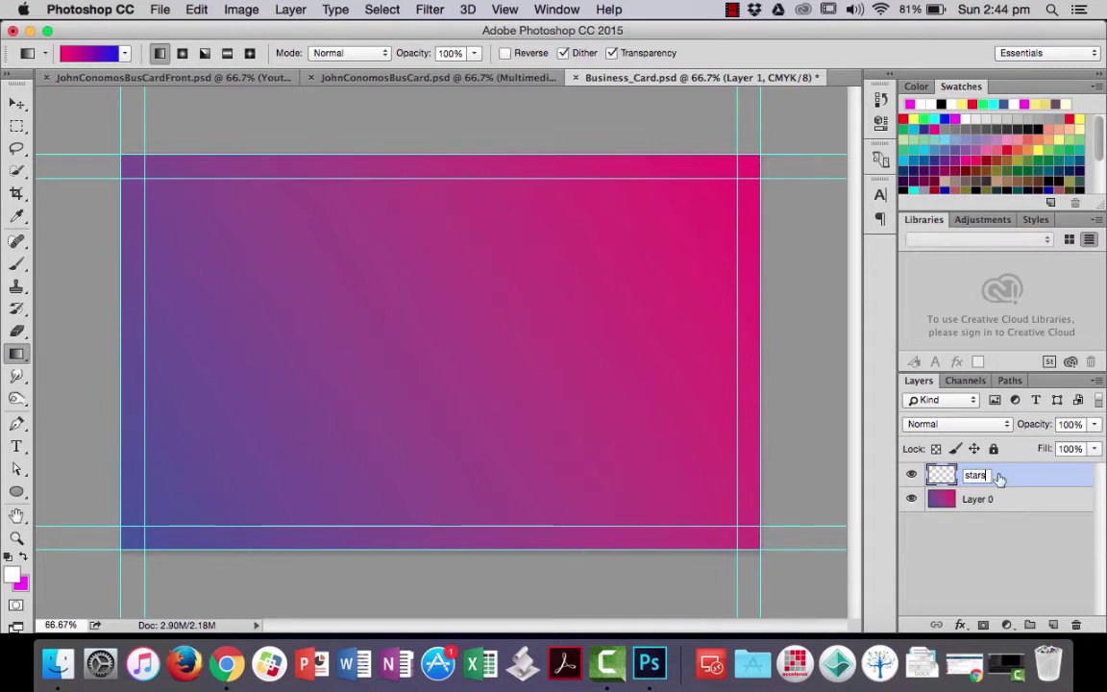
key(Return)
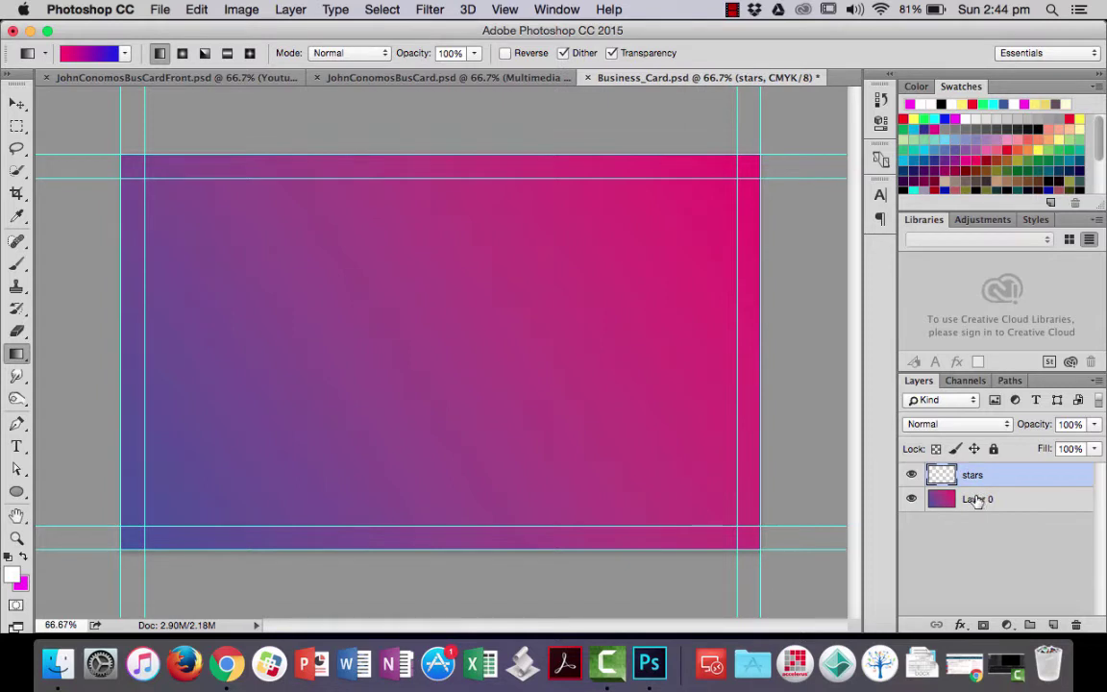
double_click(977, 500)
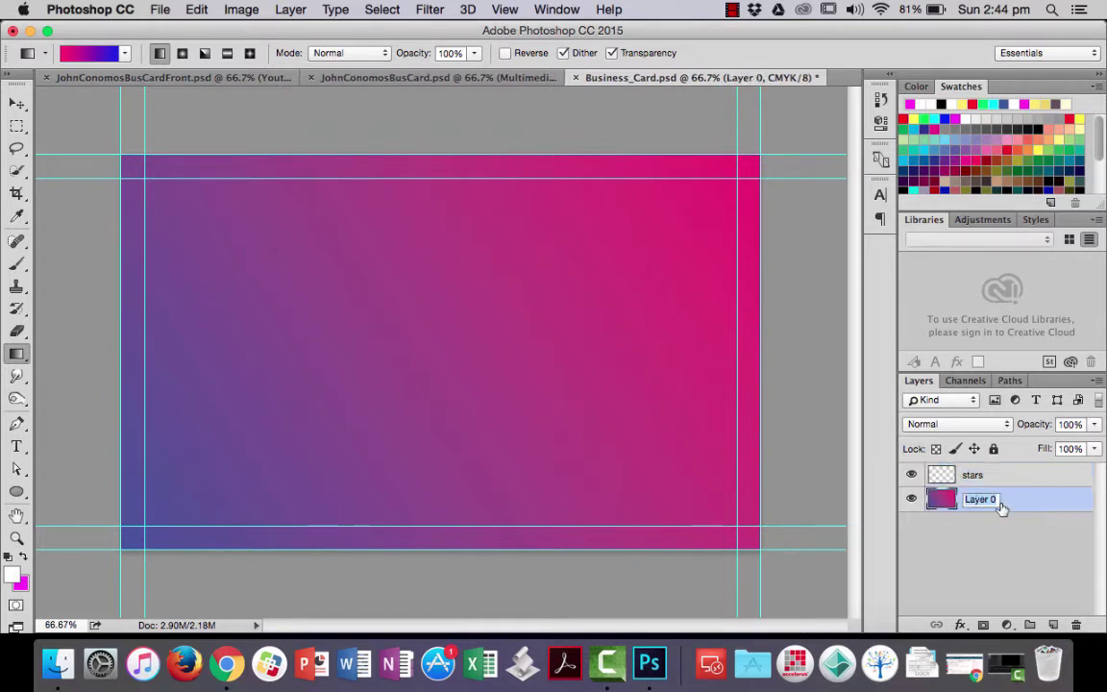
text(background)
key(Return)
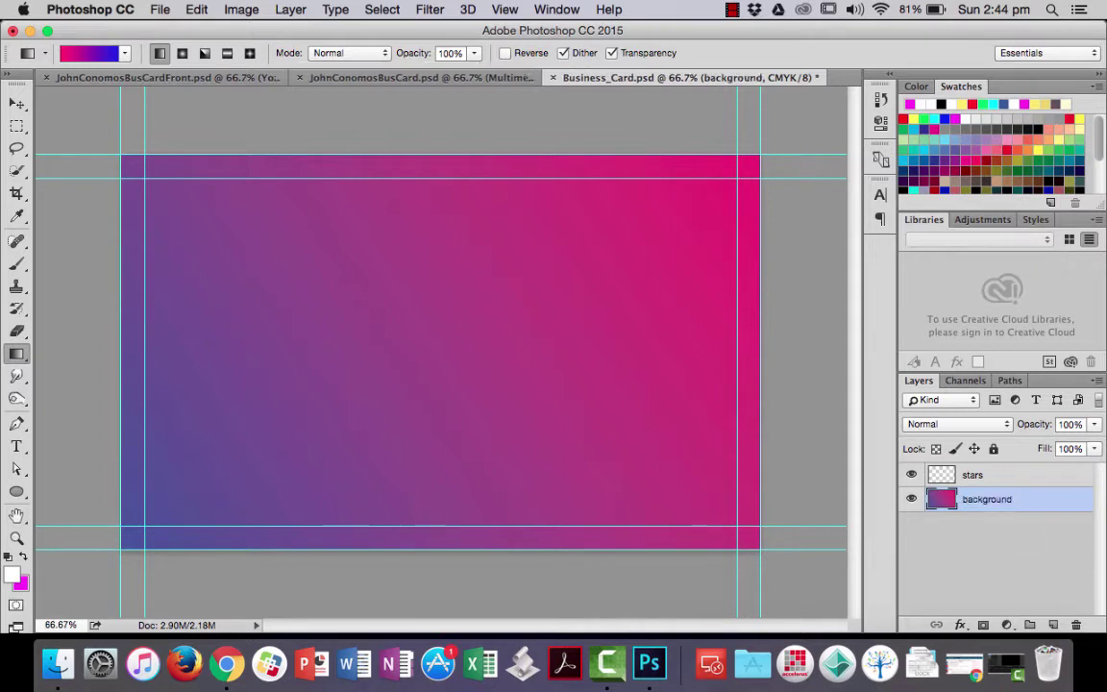
Step: Fill the stars layer with black as the foreground colour using the Paint Bucket tool
click(990, 476)
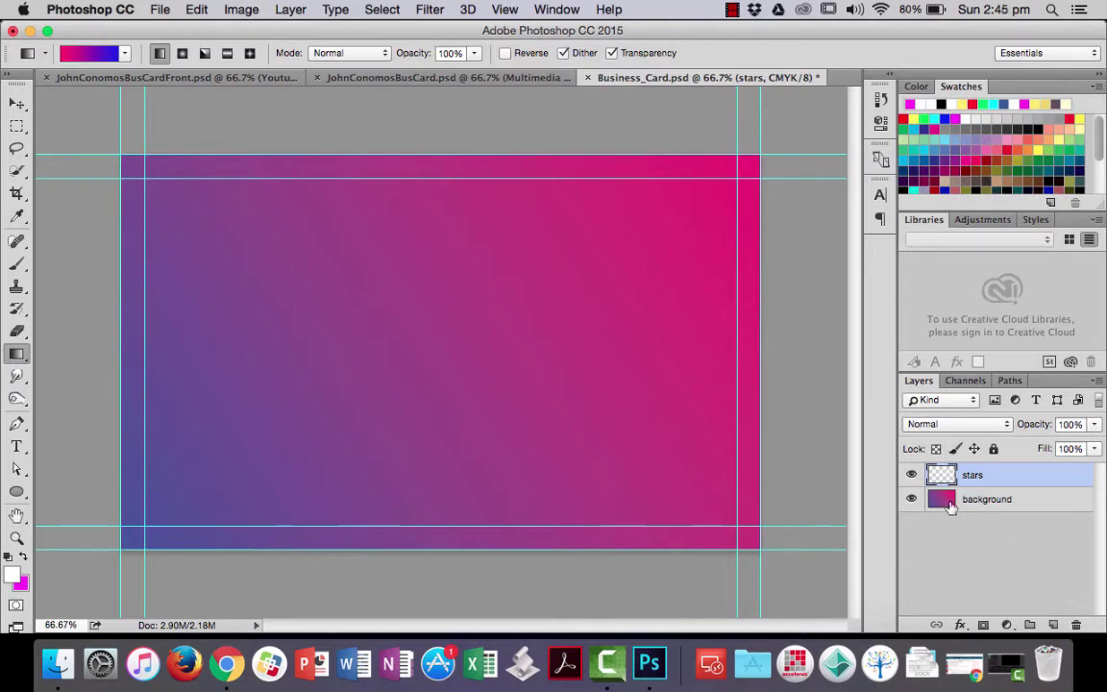
click(21, 355)
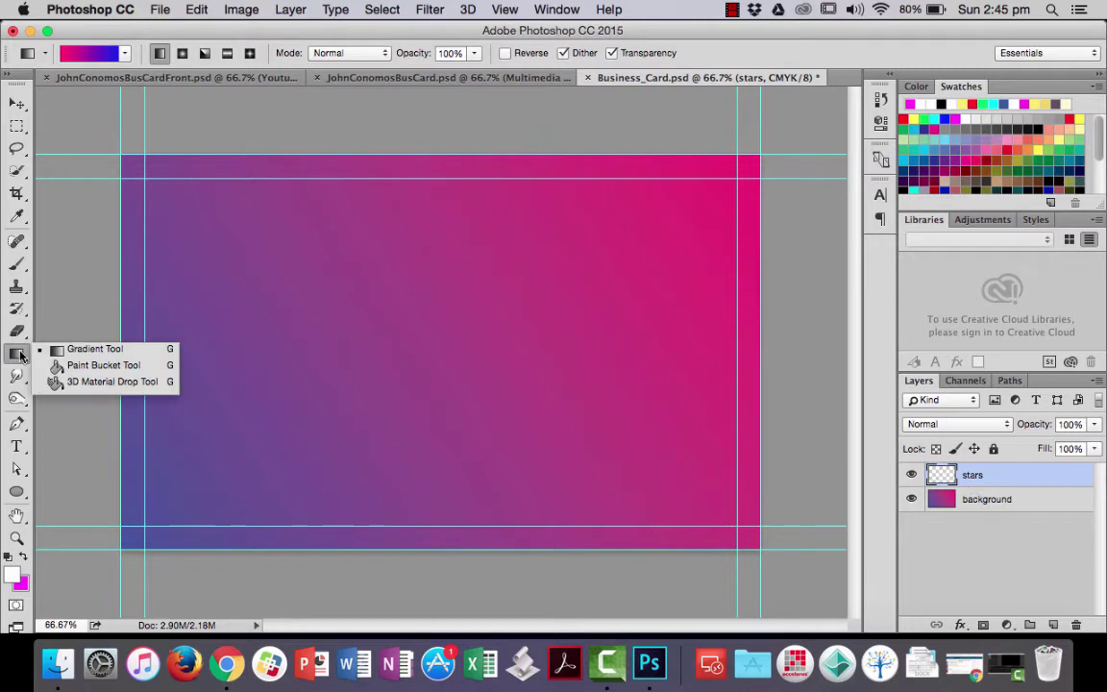
click(95, 365)
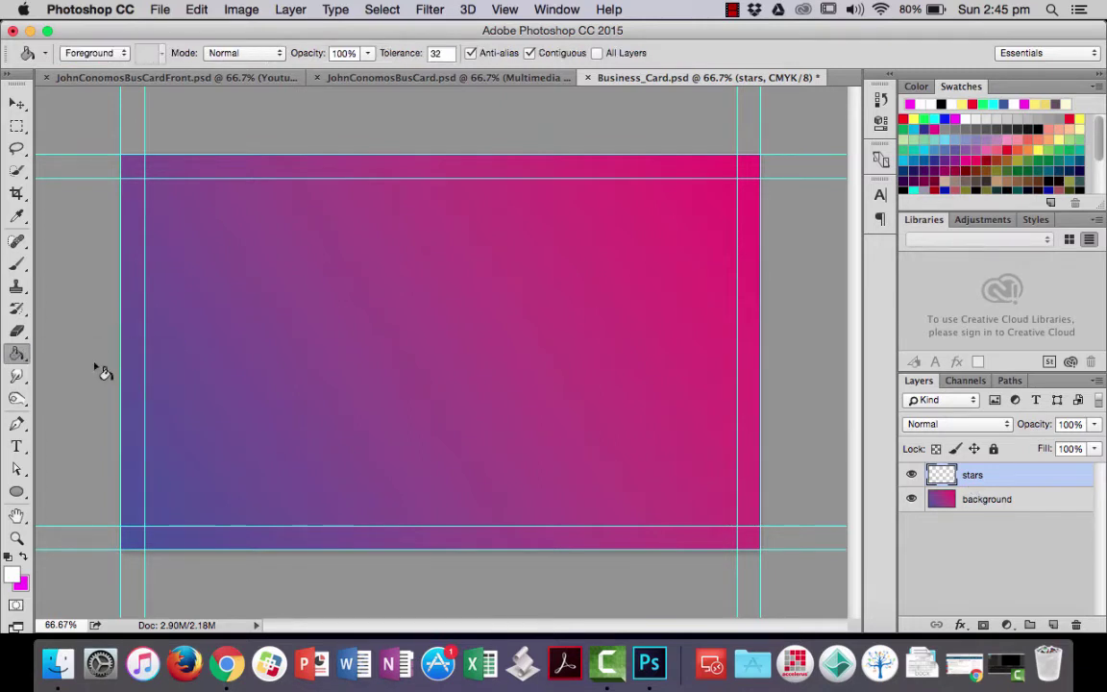
click(10, 556)
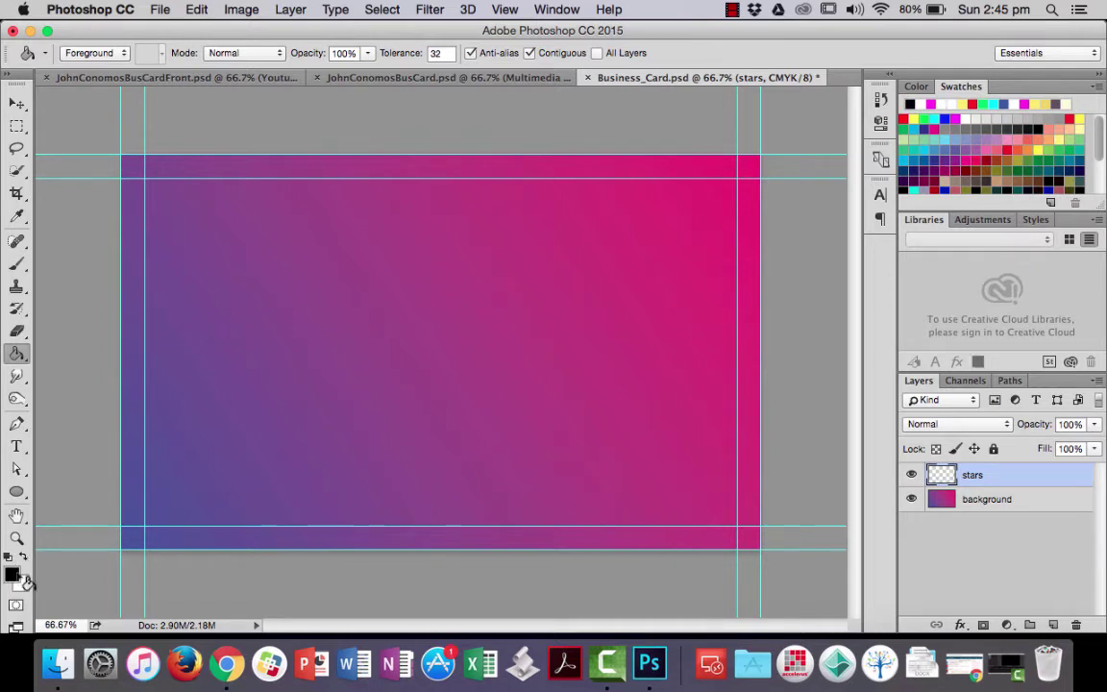
click(334, 351)
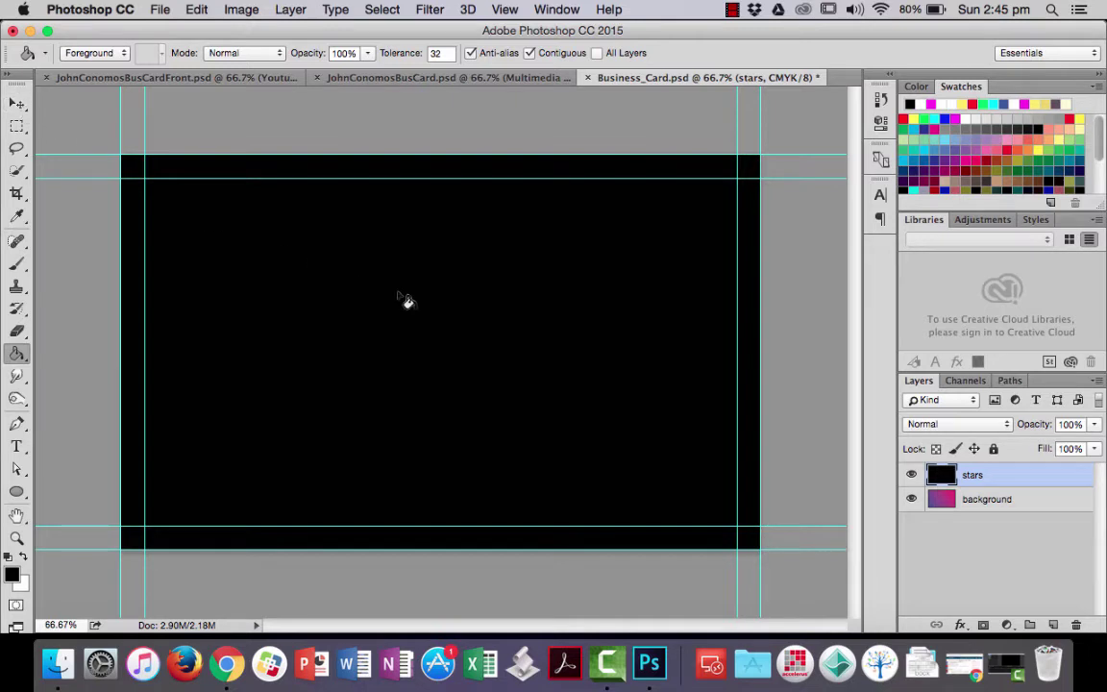
Step: Apply the Add Noise filter to the stars layer at 400%, with Uniform distribution and Monochromatic on, comparing the preview before accepting
click(425, 9)
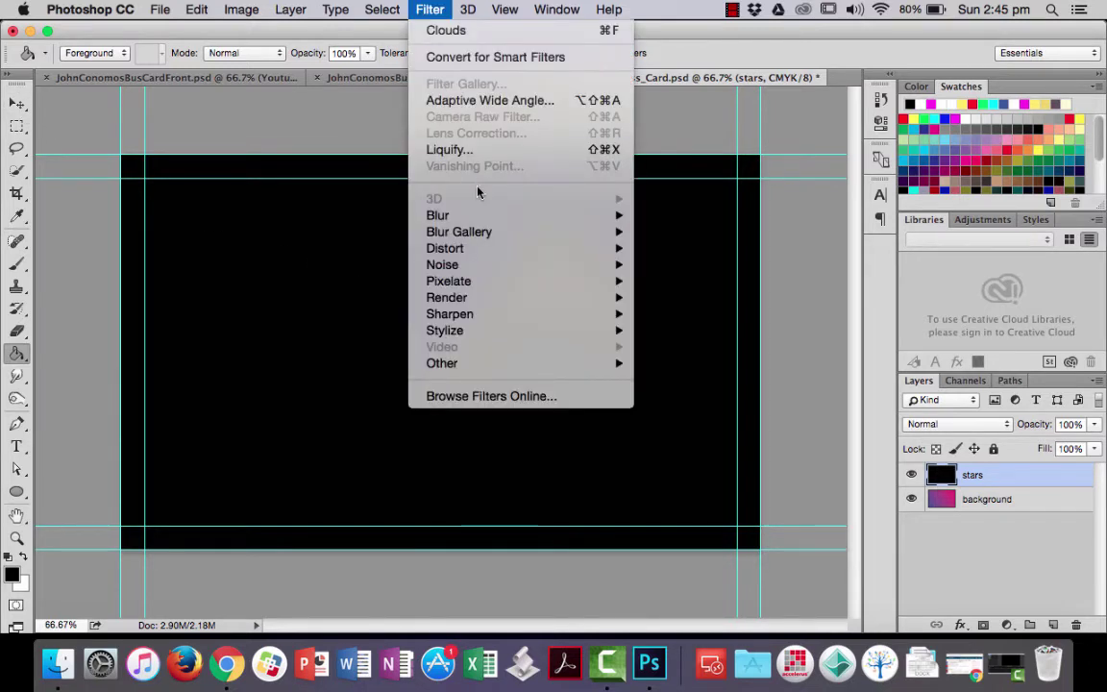
click(658, 262)
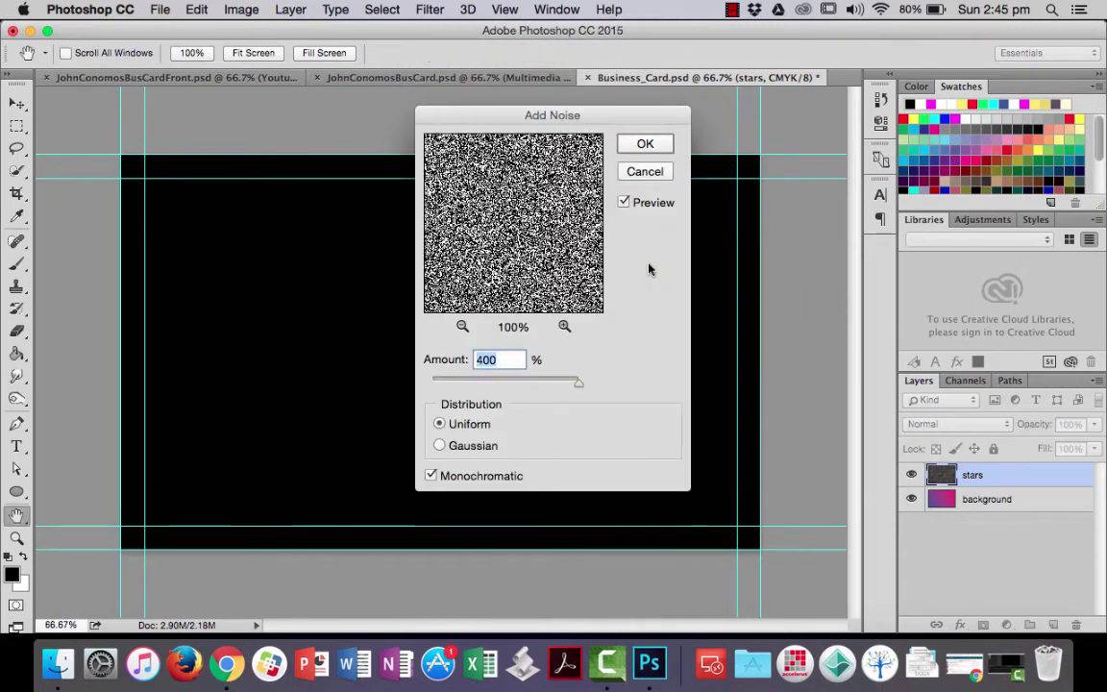
mouse_move(578, 383)
mouse_down()
mouse_move(554, 388)
mouse_move(587, 387)
mouse_up()
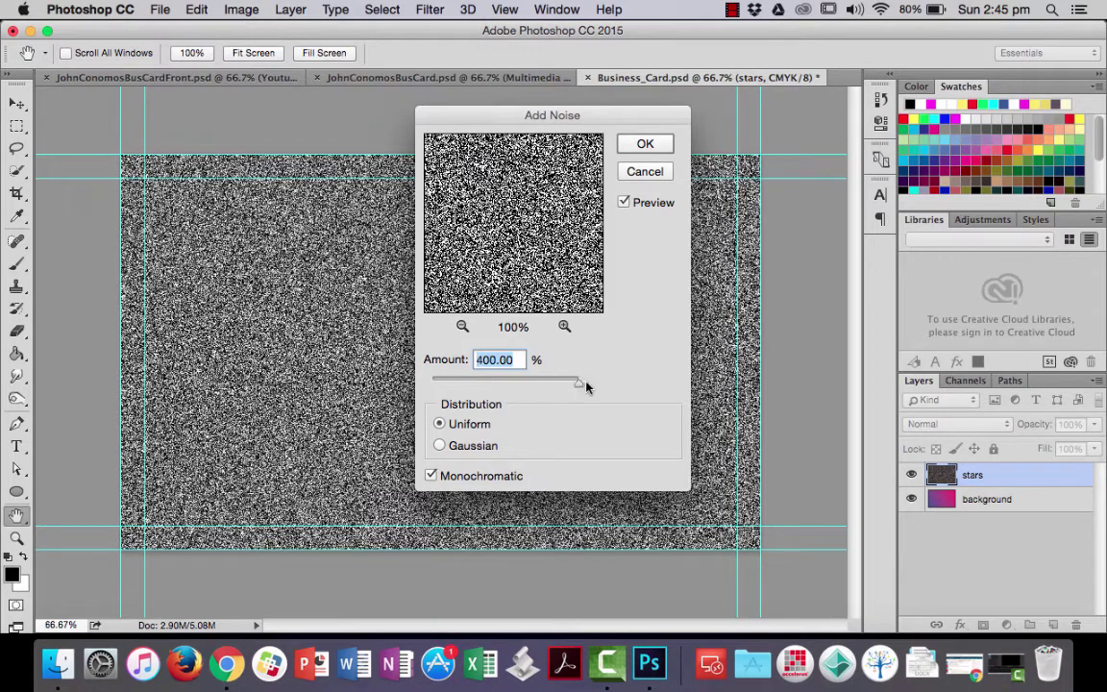
click(440, 446)
click(440, 426)
click(431, 476)
drag(573, 122, 765, 117)
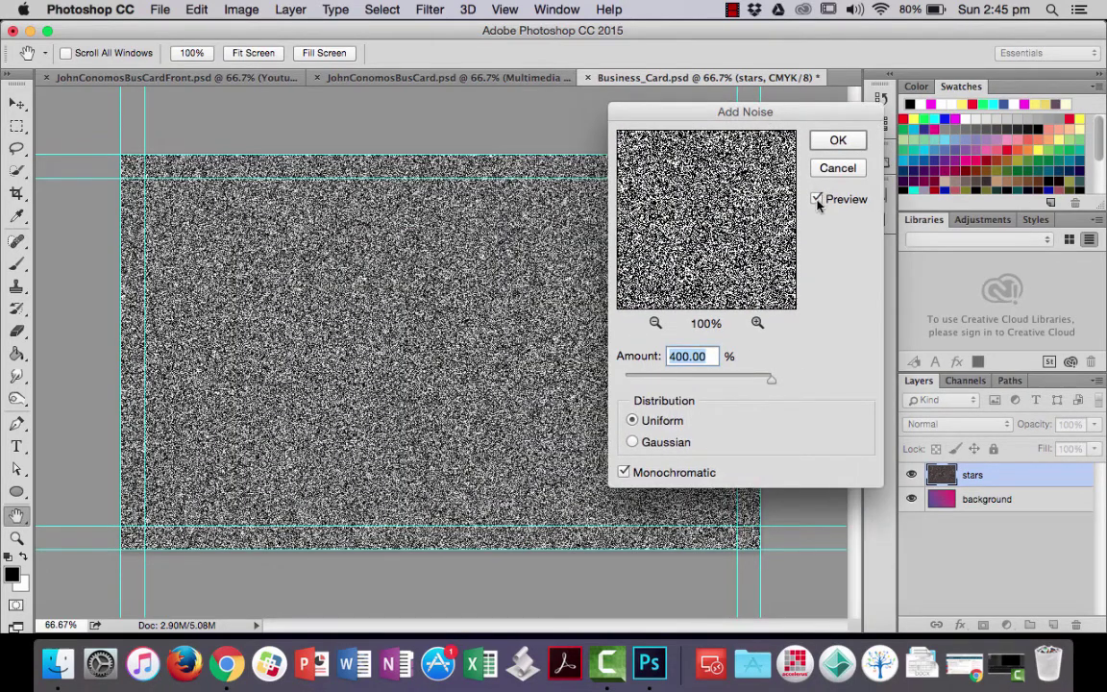
click(815, 200)
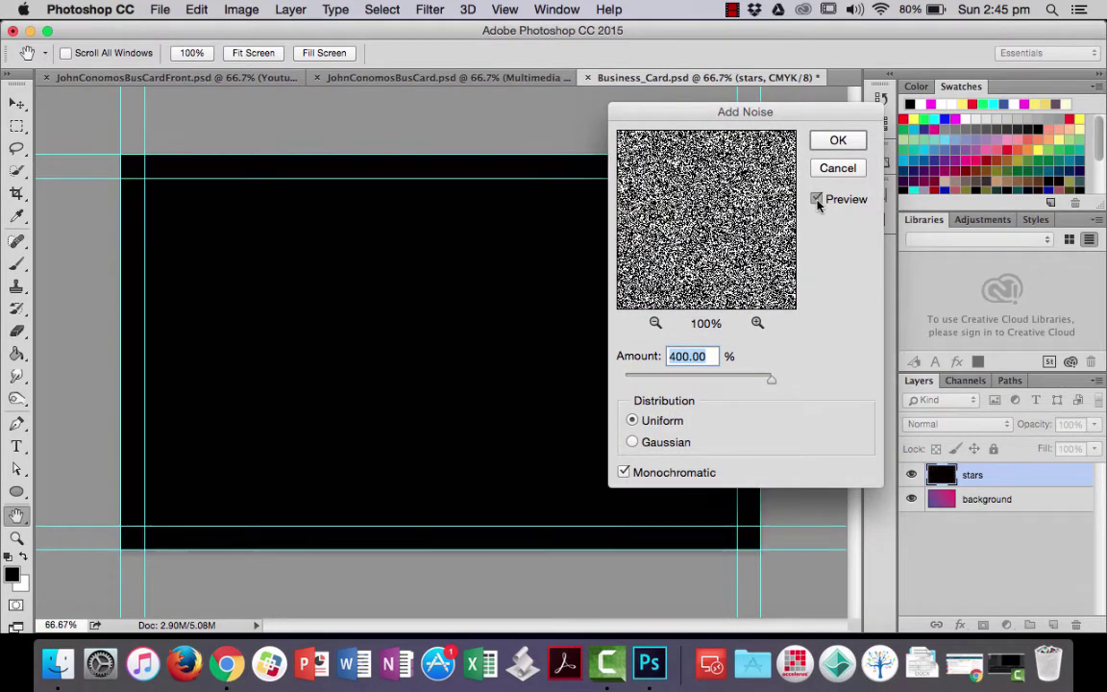
click(815, 200)
click(816, 200)
click(815, 199)
click(816, 199)
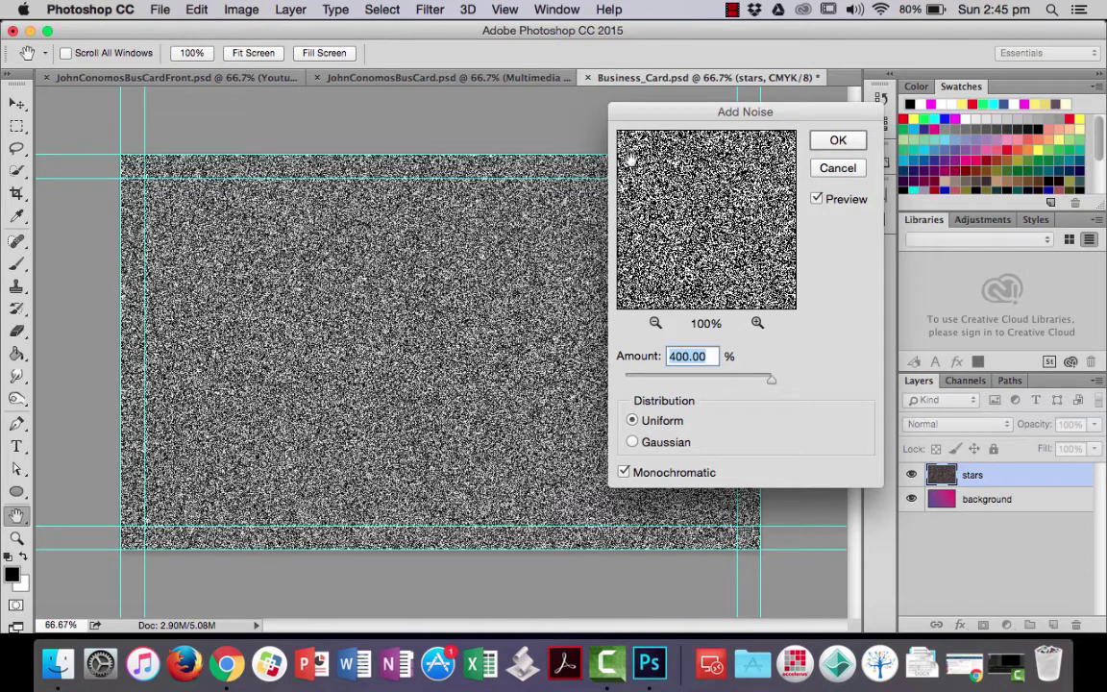
click(836, 141)
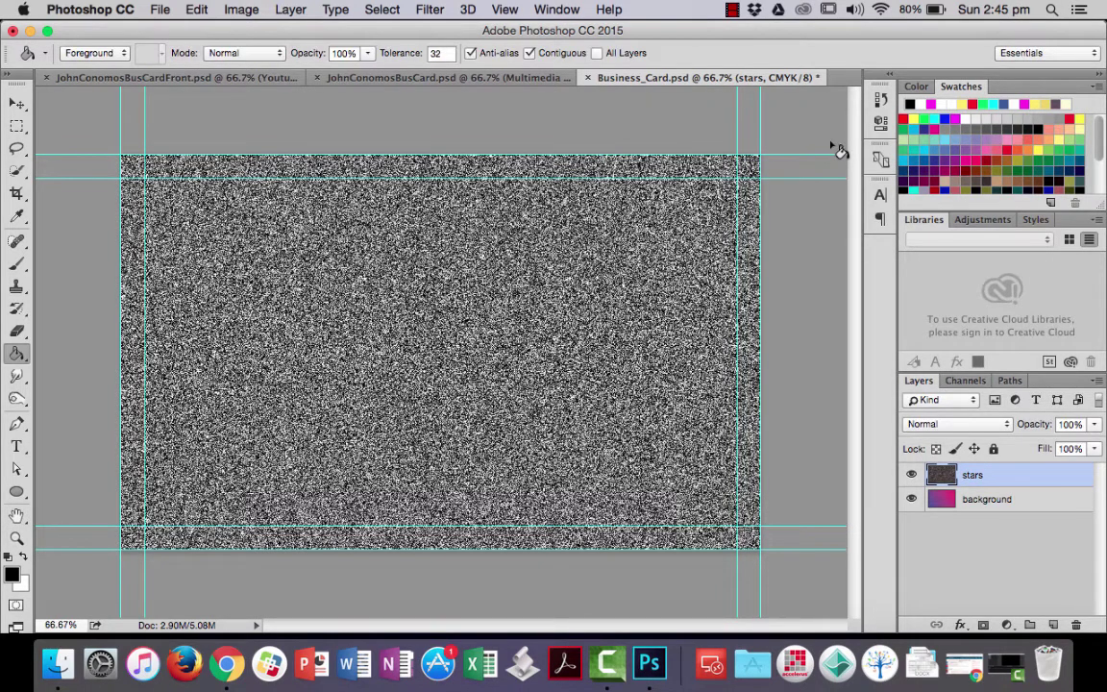
Step: Apply a Gaussian Blur with a radius of 0.7 pixels to the noise on the stars layer
click(433, 11)
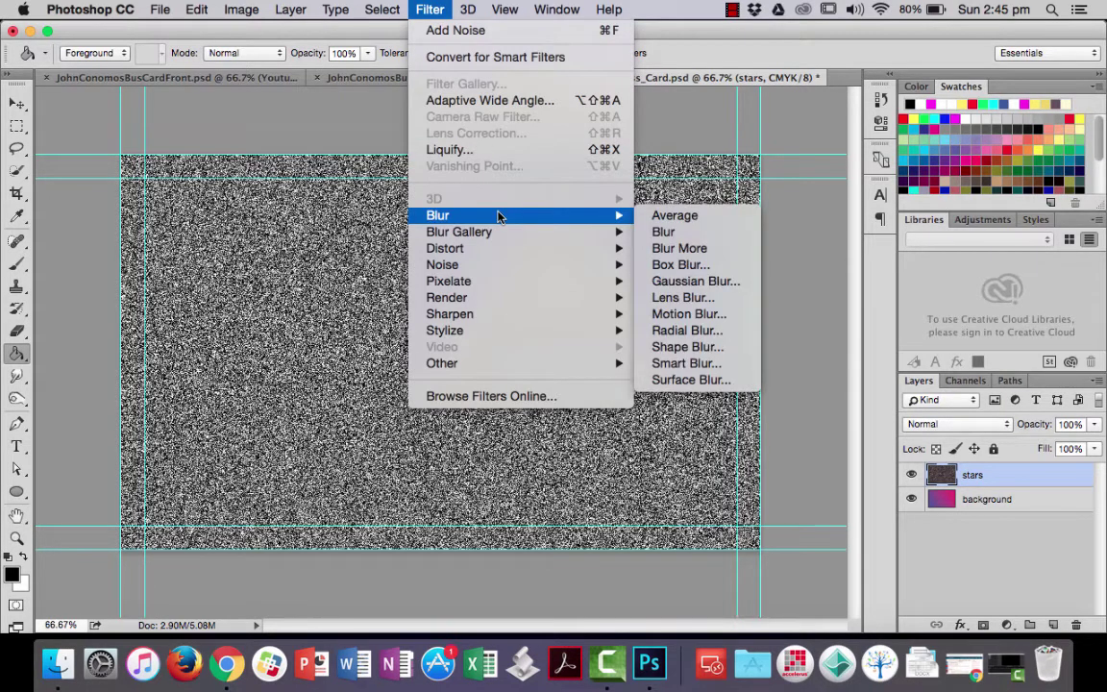
click(708, 279)
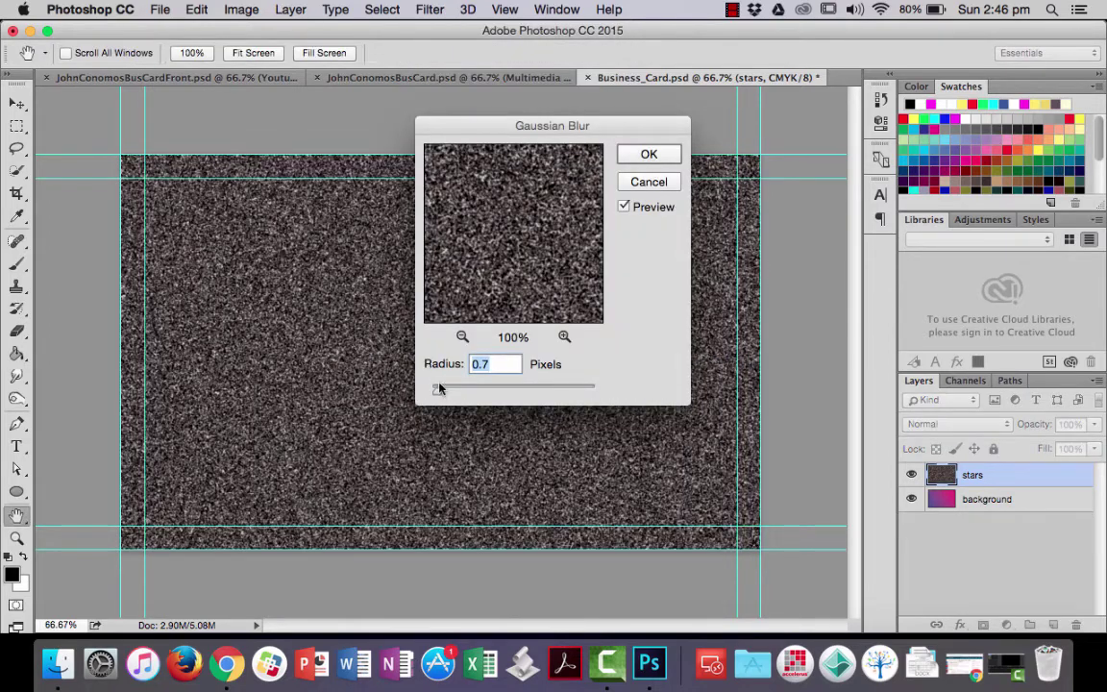
mouse_move(438, 388)
mouse_down()
mouse_move(452, 395)
mouse_move(436, 399)
mouse_up()
click(625, 207)
click(626, 208)
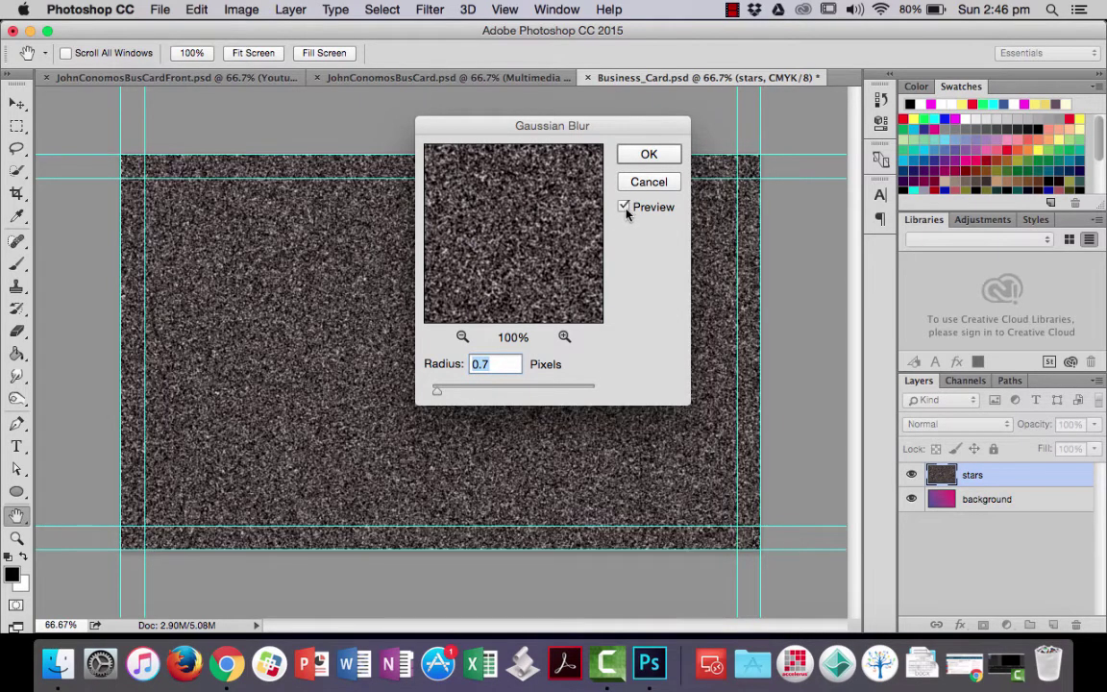
click(647, 155)
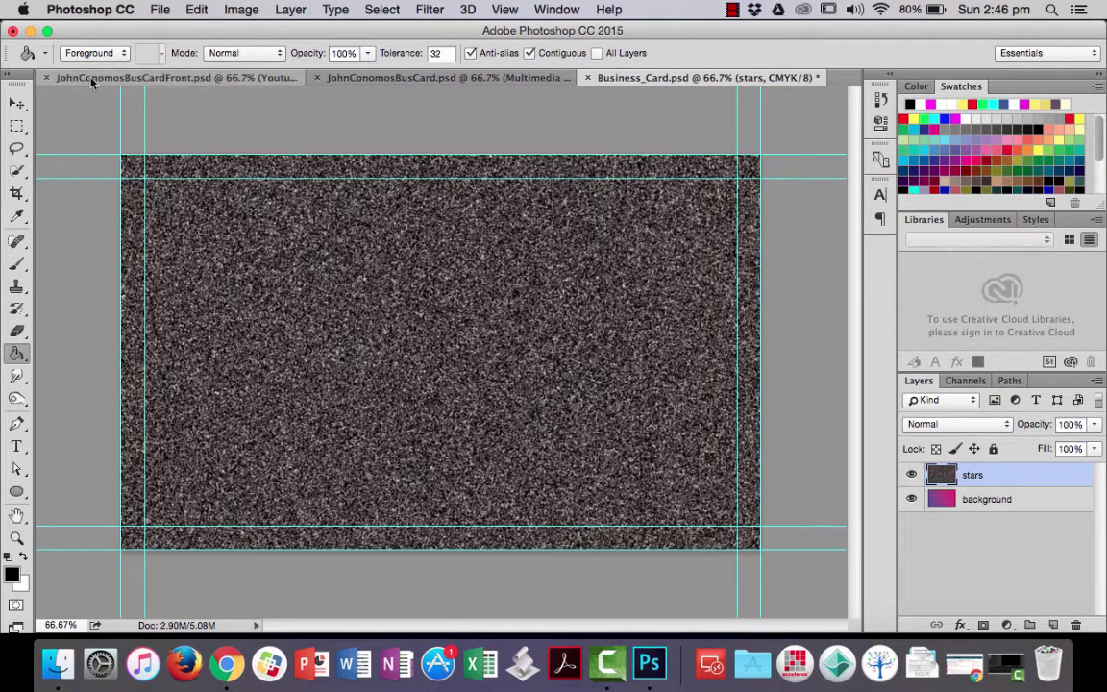
Step: Adjust the Levels of the stars layer, setting the shadow input to 167 and the midtone input to 0.67
click(241, 10)
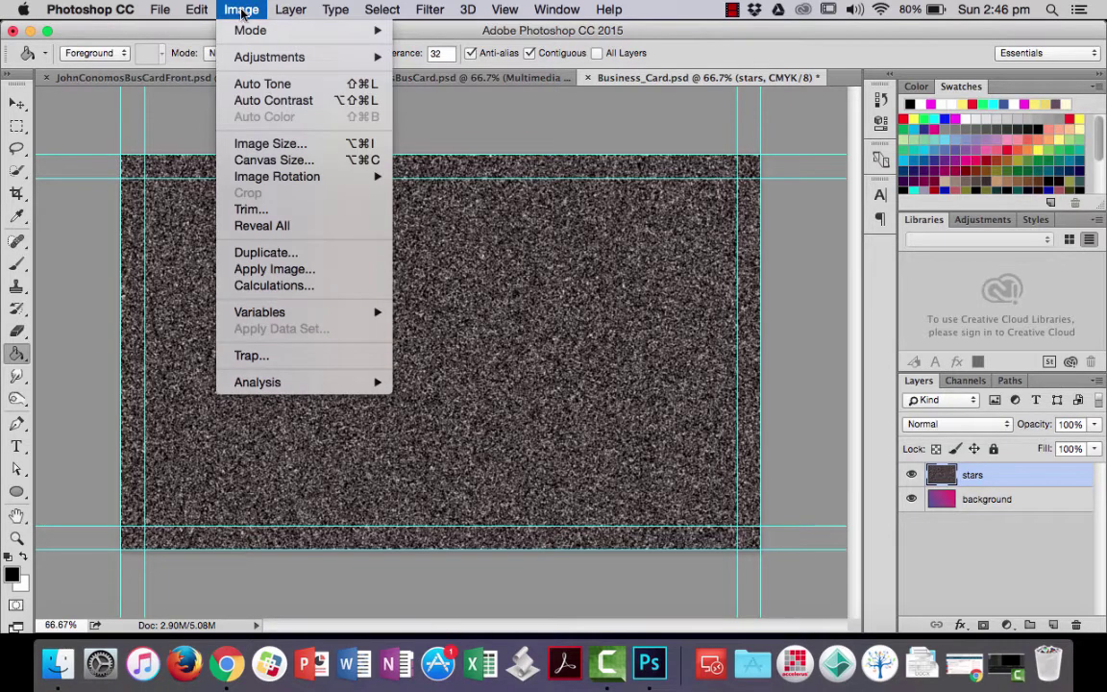
mouse_move(288, 57)
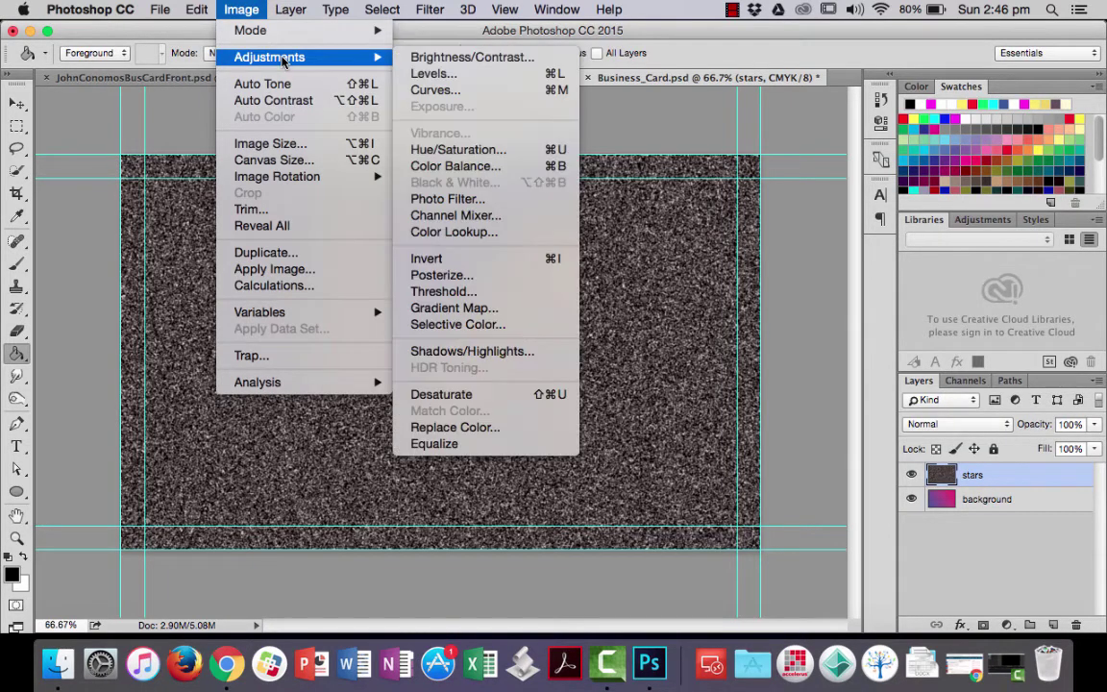
click(525, 74)
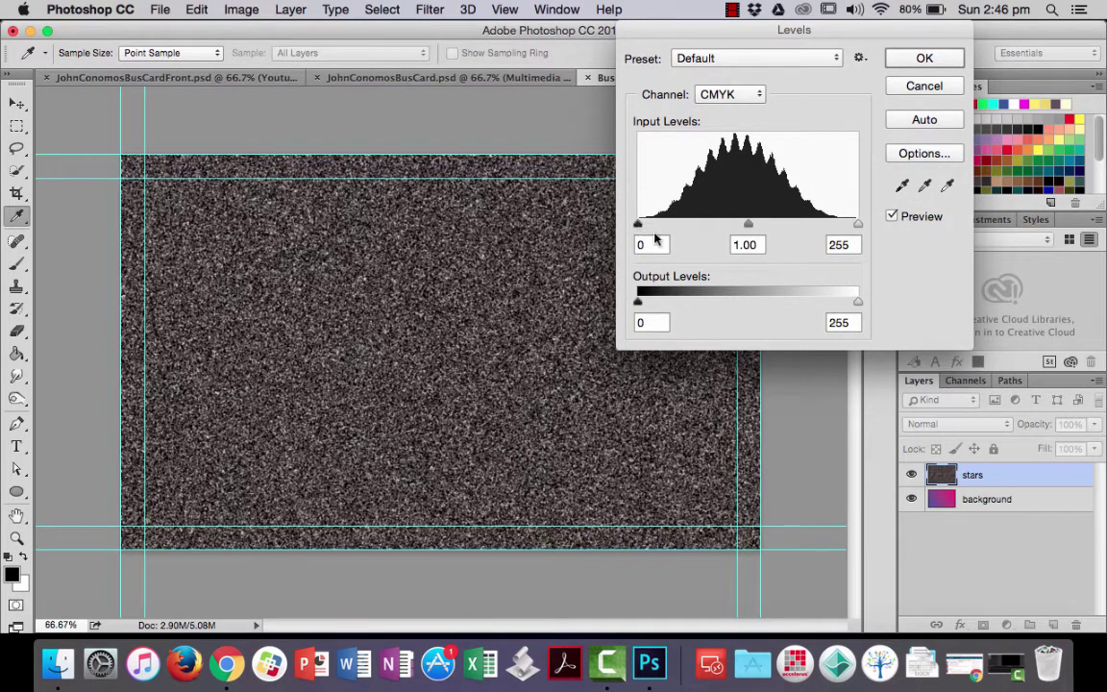
drag(639, 224, 820, 228)
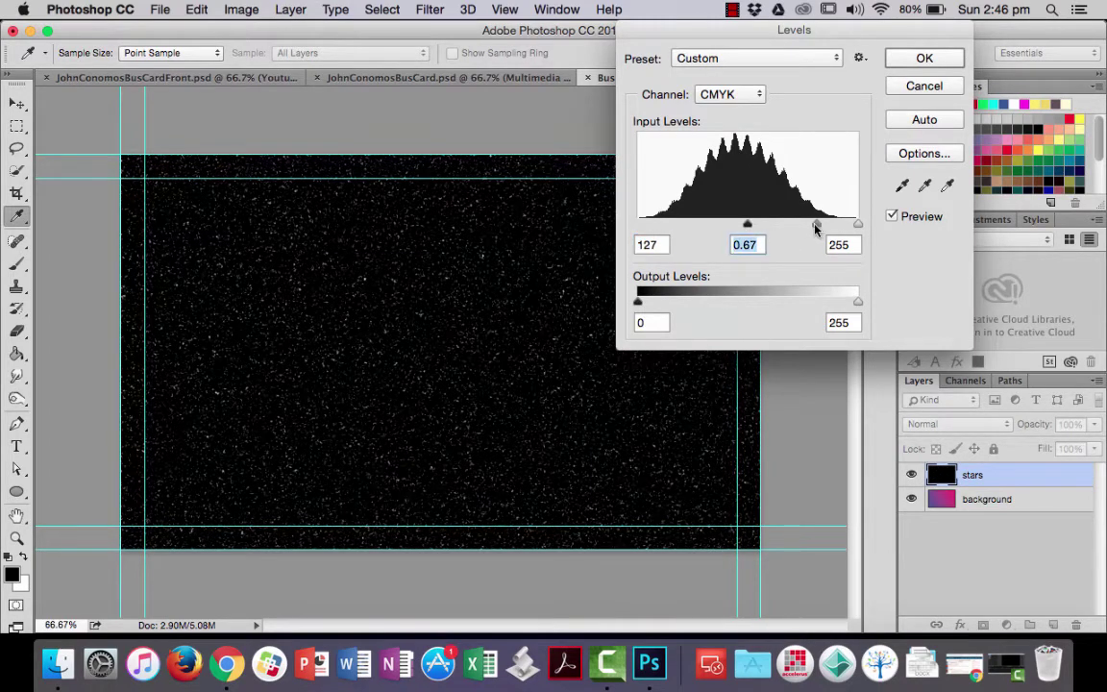
drag(749, 225, 782, 228)
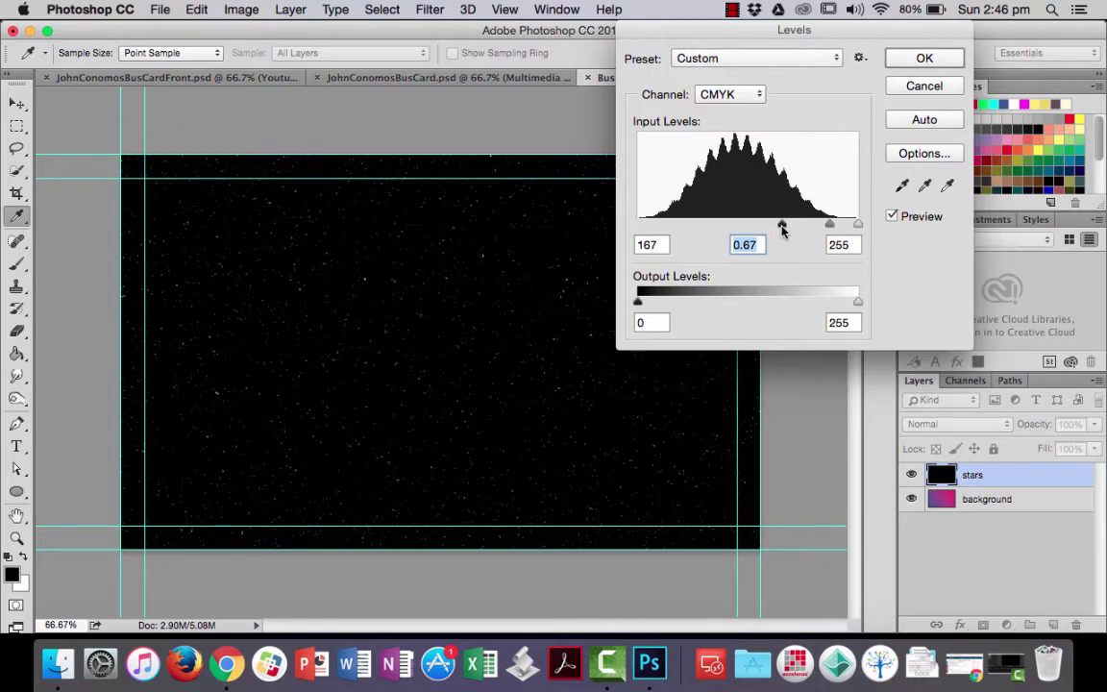
click(784, 228)
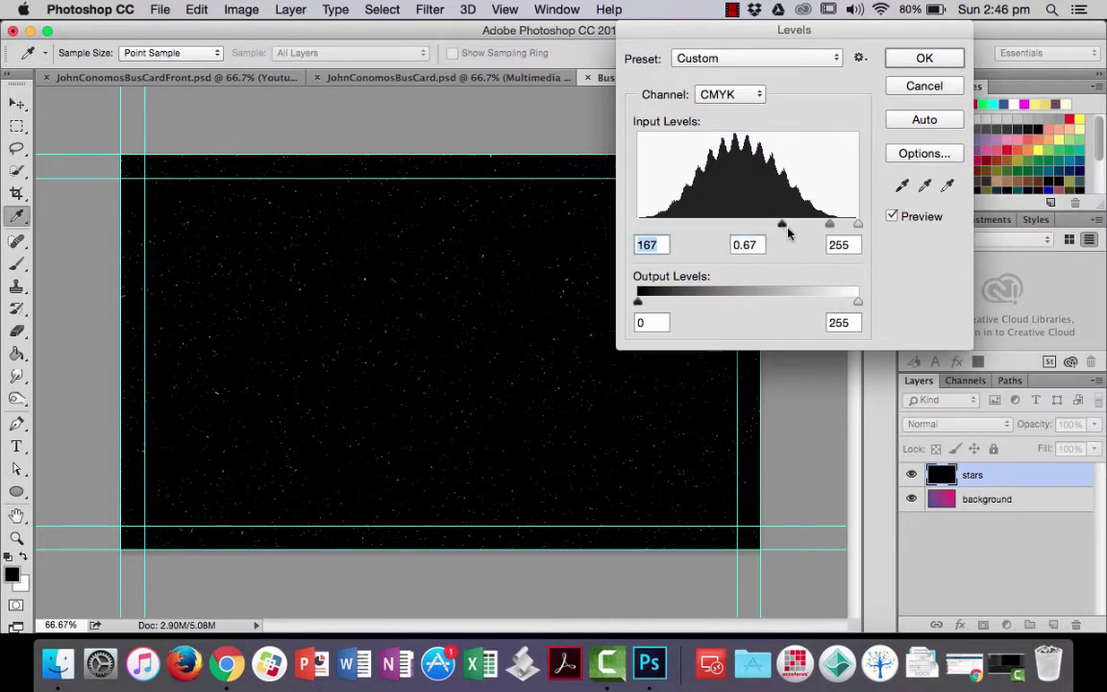
click(923, 60)
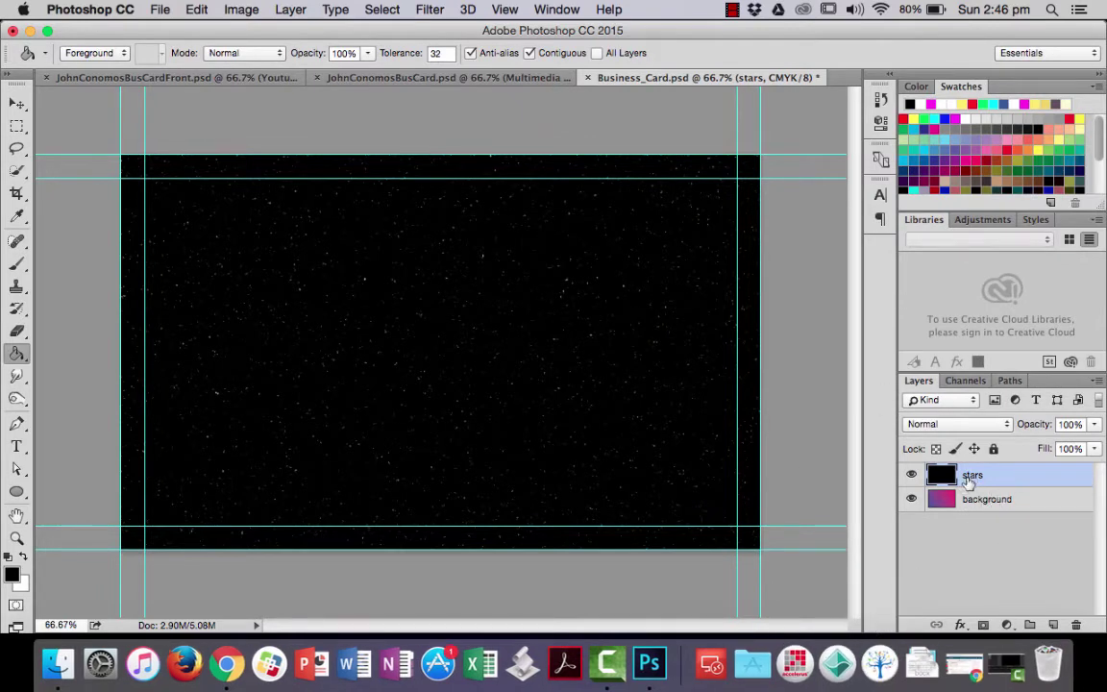
Step: Set the stars layer's opacity to 50% and add a new layer named stardust above it
click(1093, 423)
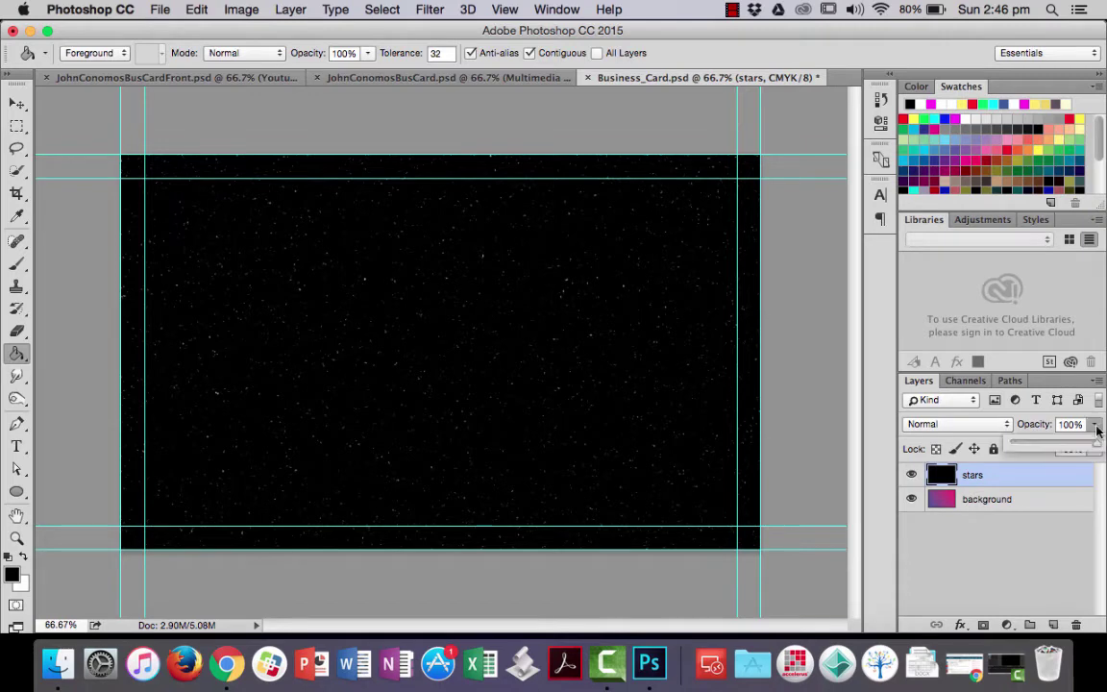
click(1055, 446)
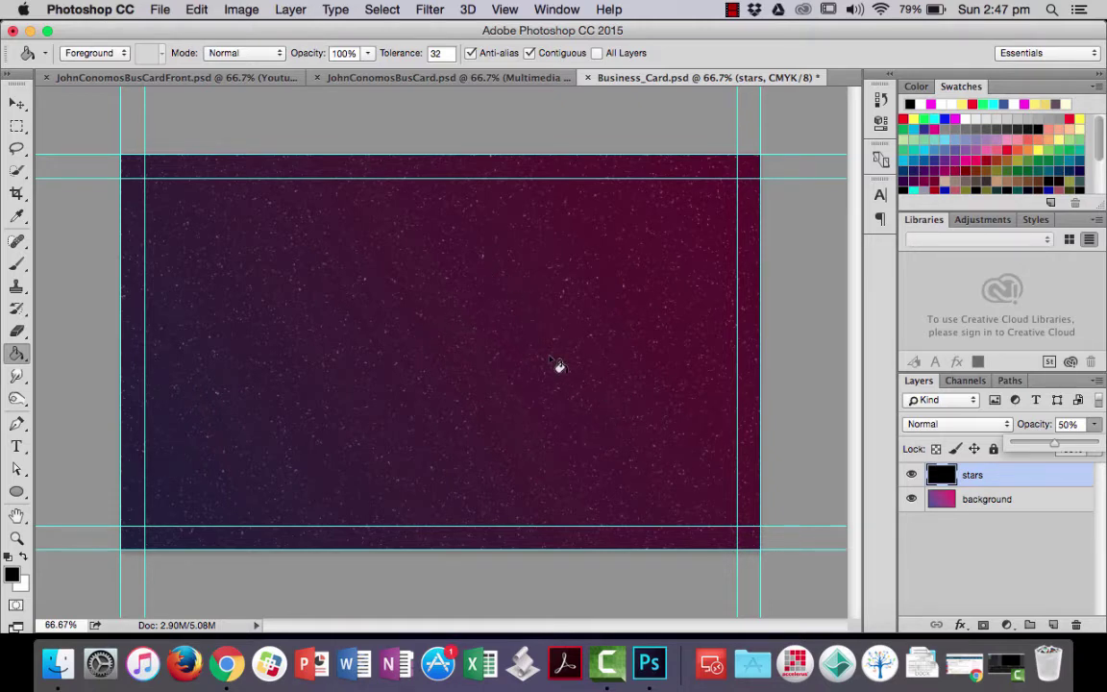
click(1053, 626)
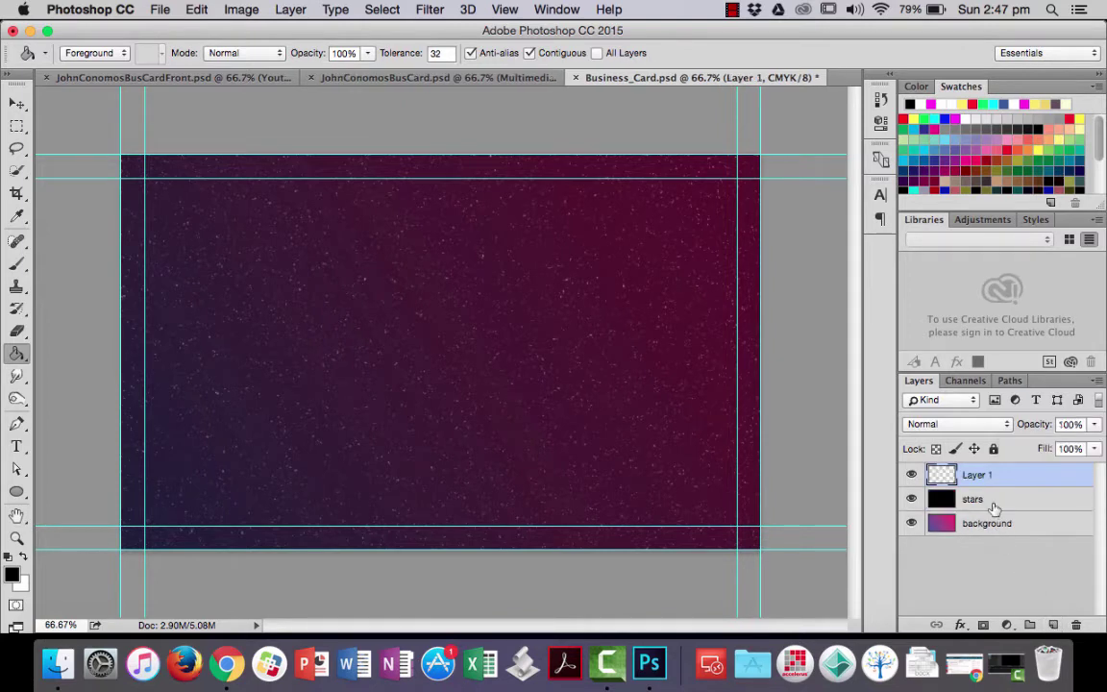
double_click(980, 475)
text(stardust)
key(Return)
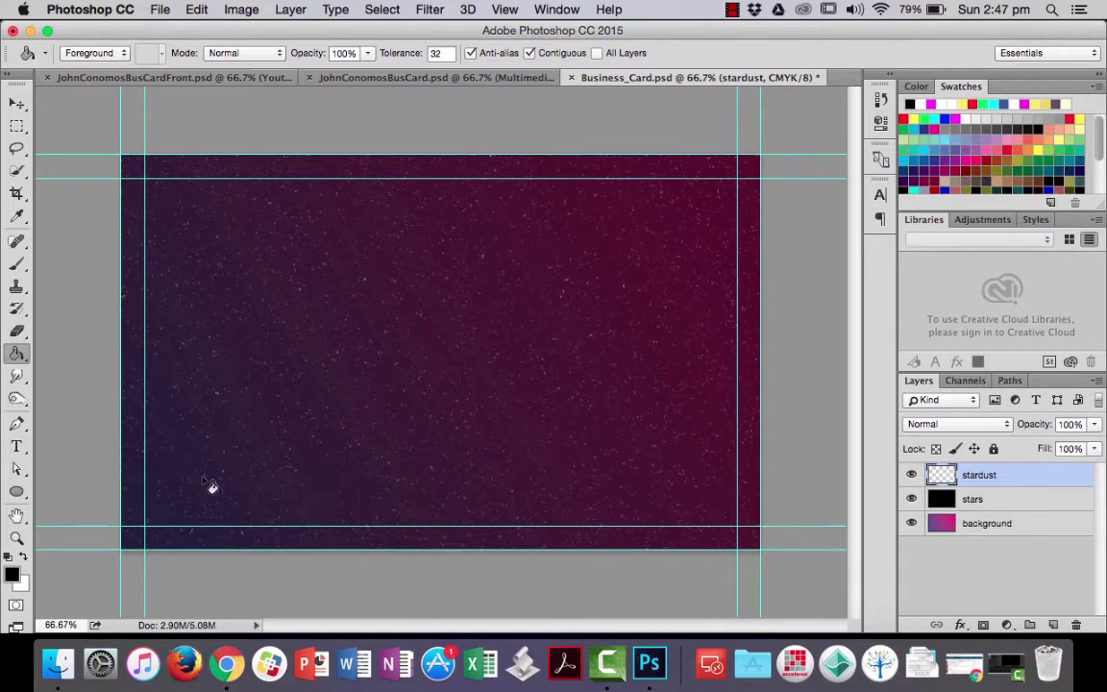
Step: Set the foreground colour to white #ffffff and the background colour to bright green #18ff59
click(14, 578)
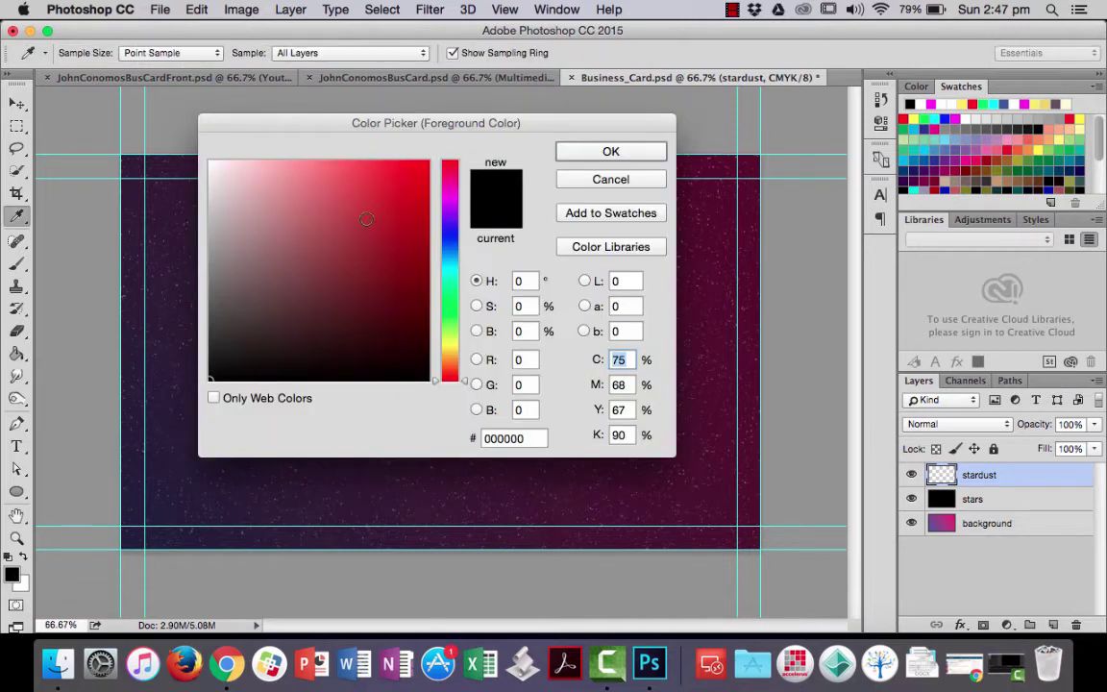
drag(346, 257, 195, 153)
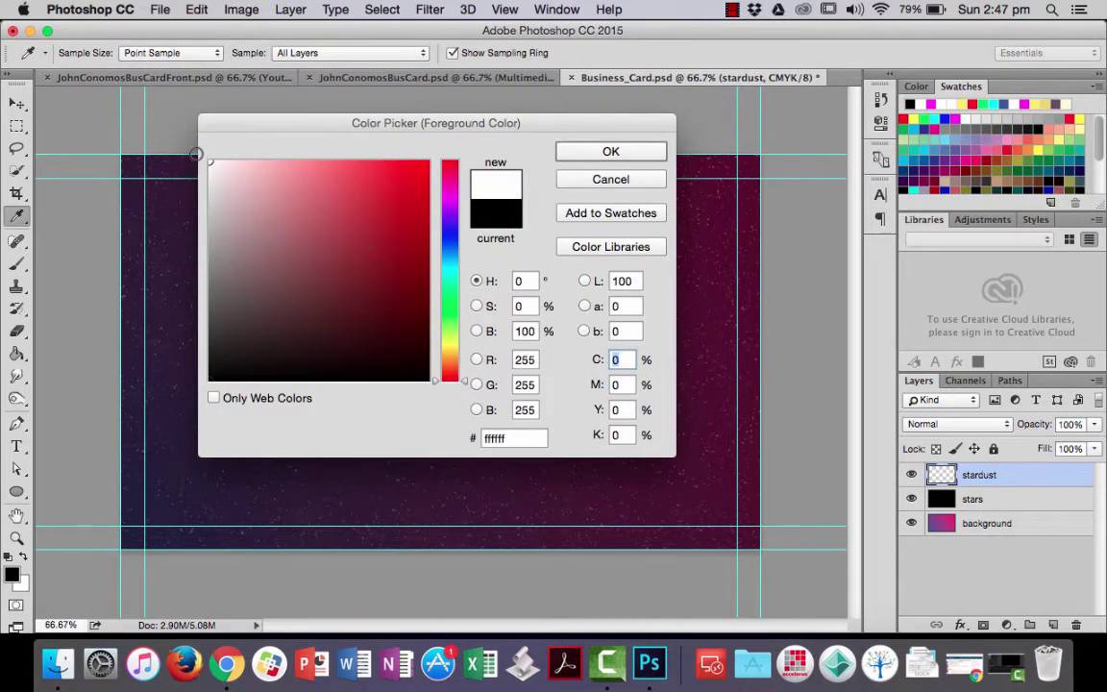
click(590, 157)
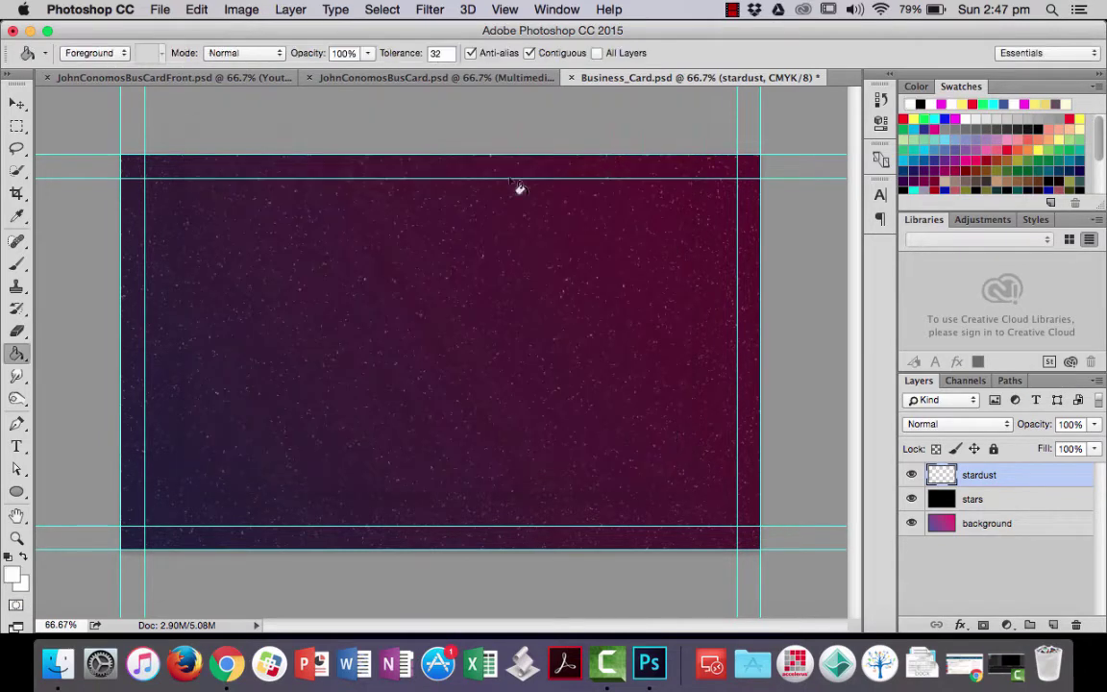
click(25, 586)
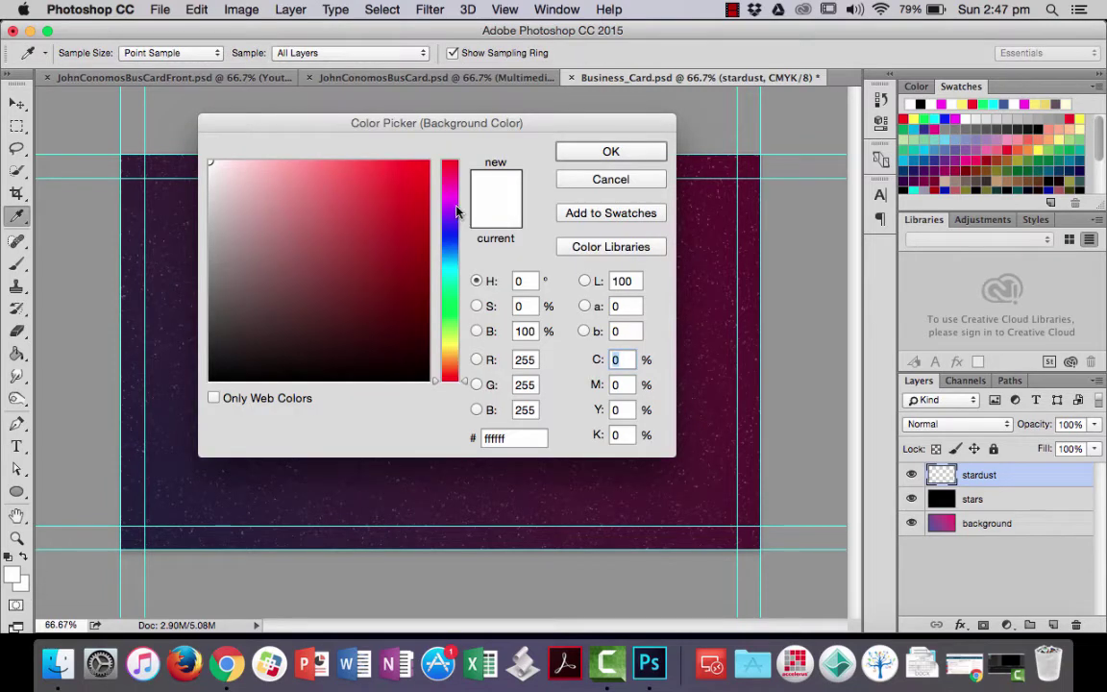
click(451, 299)
mouse_move(384, 250)
mouse_down()
mouse_move(432, 153)
mouse_move(409, 160)
mouse_up()
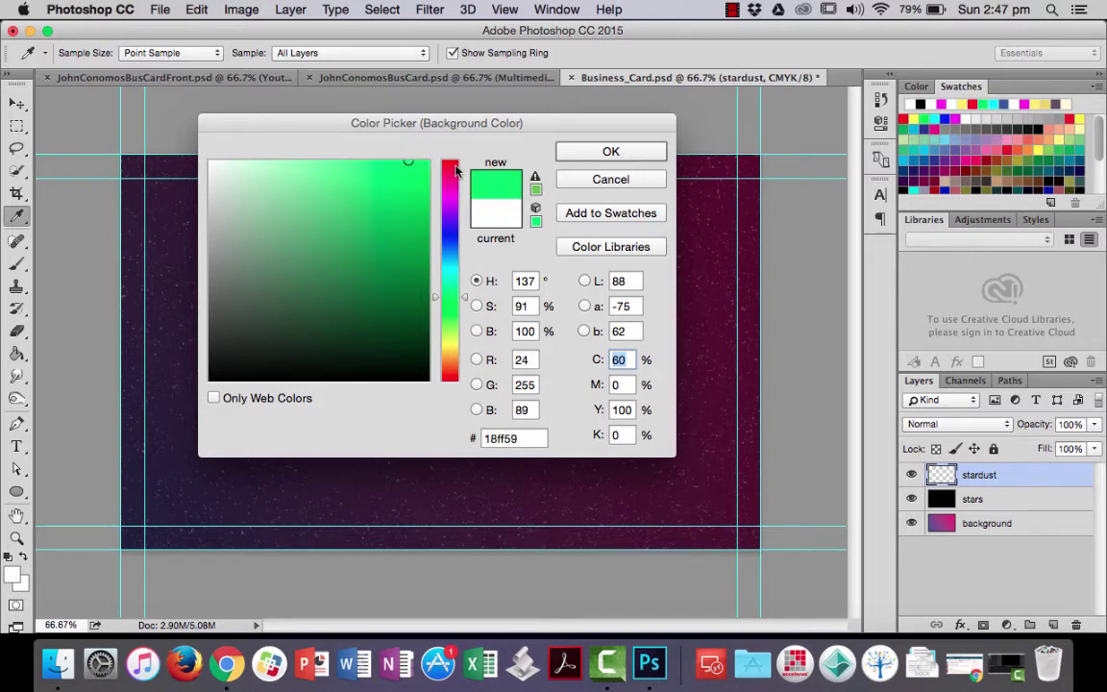
click(611, 152)
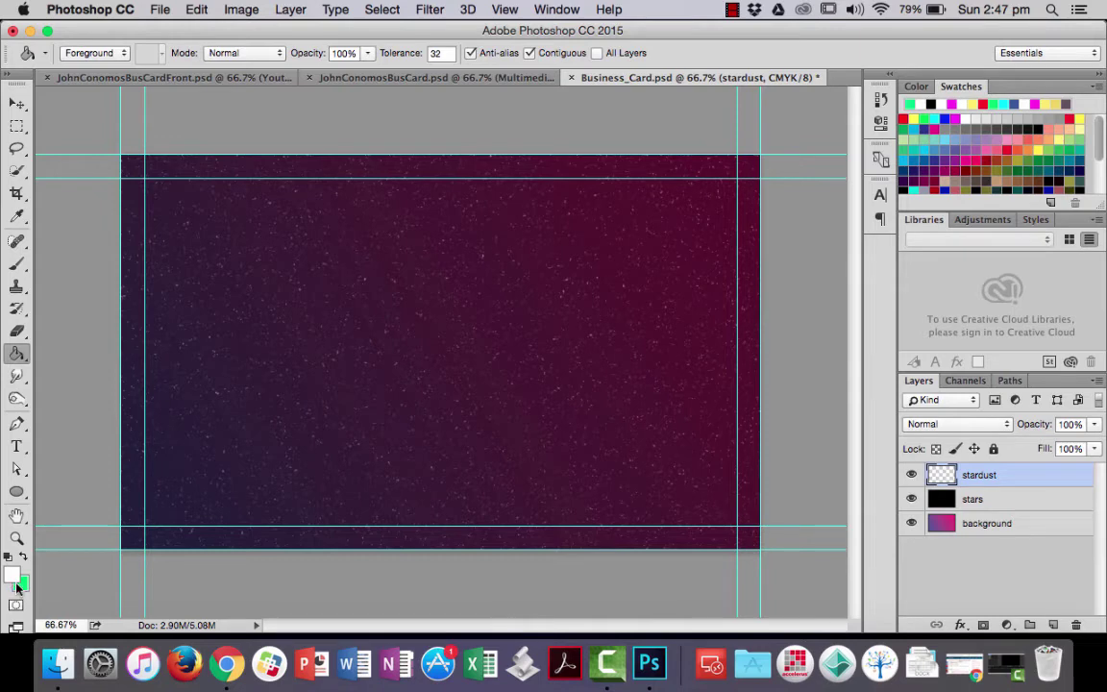
Step: Render the Clouds filter on the stardust layer using the white and green colours
click(431, 9)
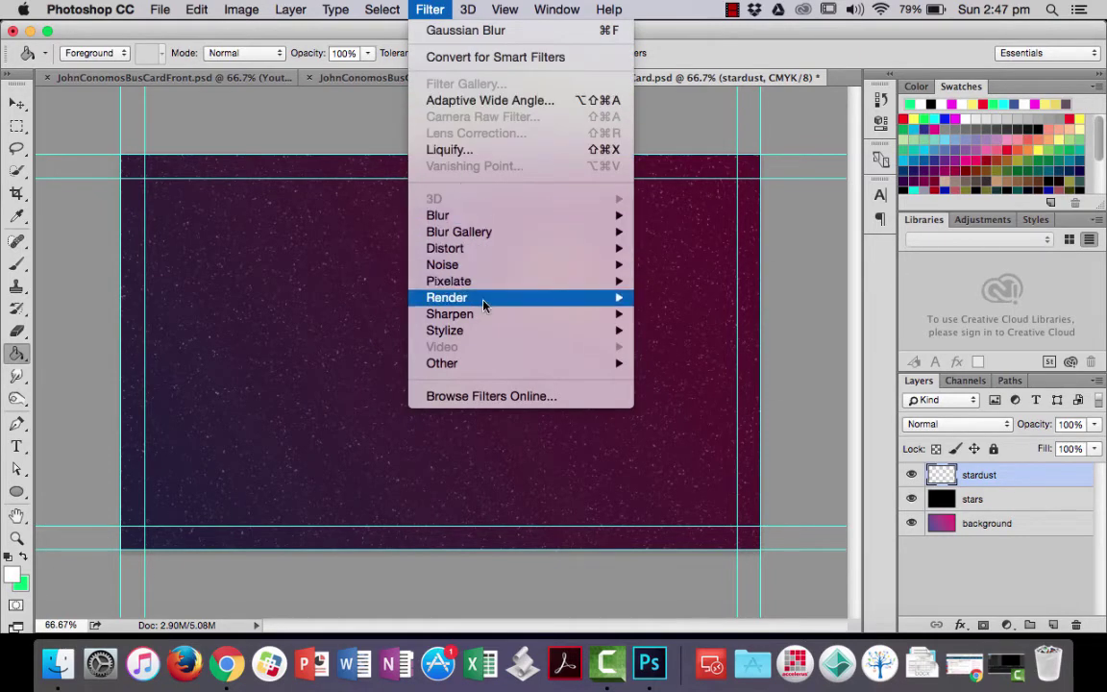
mouse_move(481, 299)
click(722, 356)
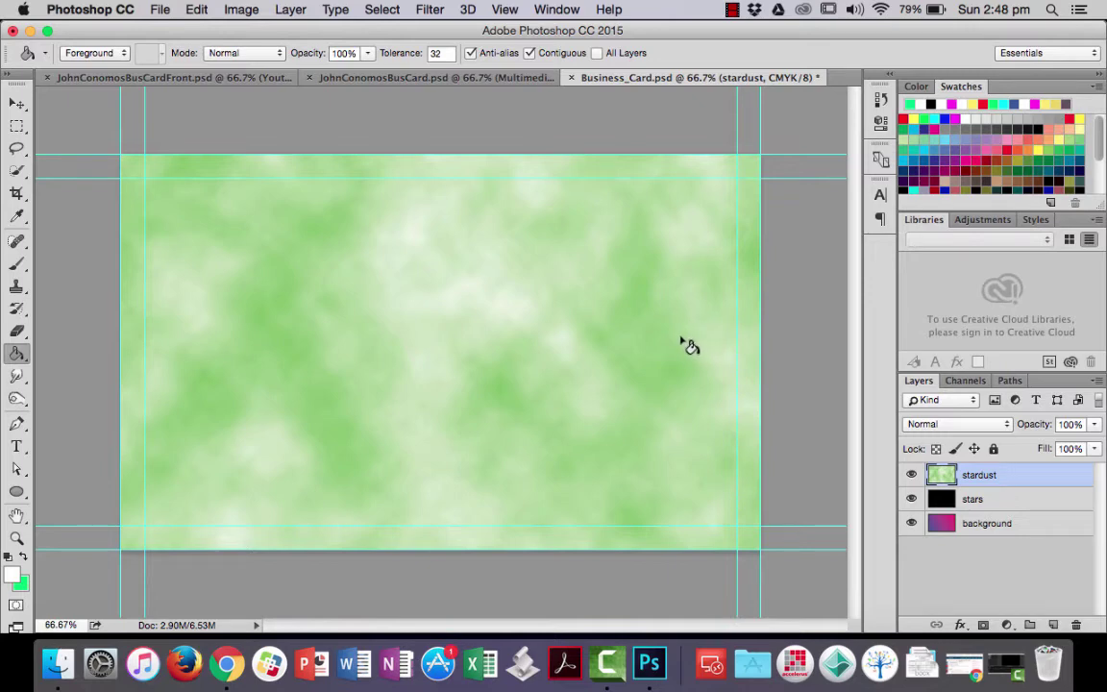
Step: Adjust the Levels of the stardust layer, setting the shadow input to 126 and the midtone input to 0.68
click(242, 10)
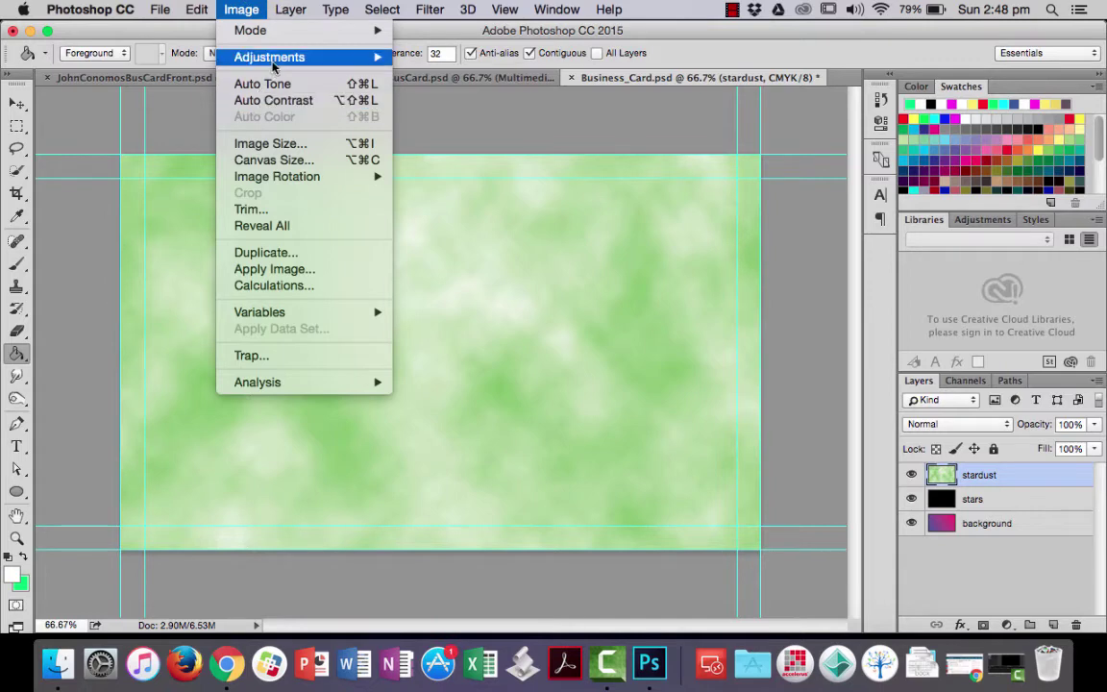
mouse_move(249, 60)
click(514, 74)
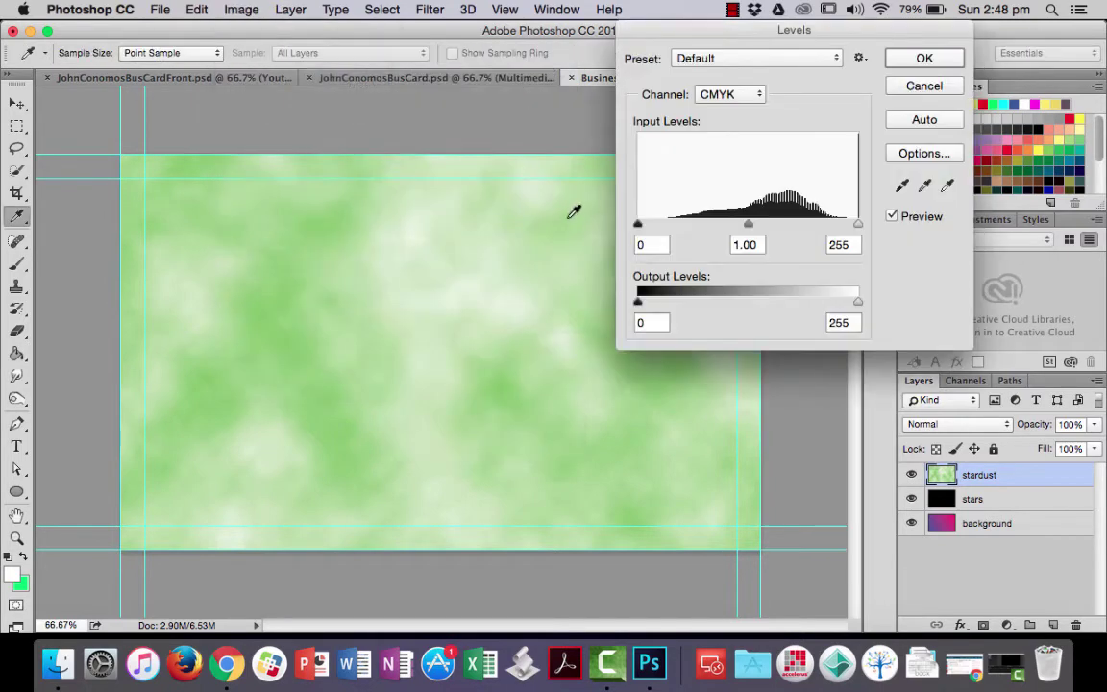
drag(638, 227, 811, 225)
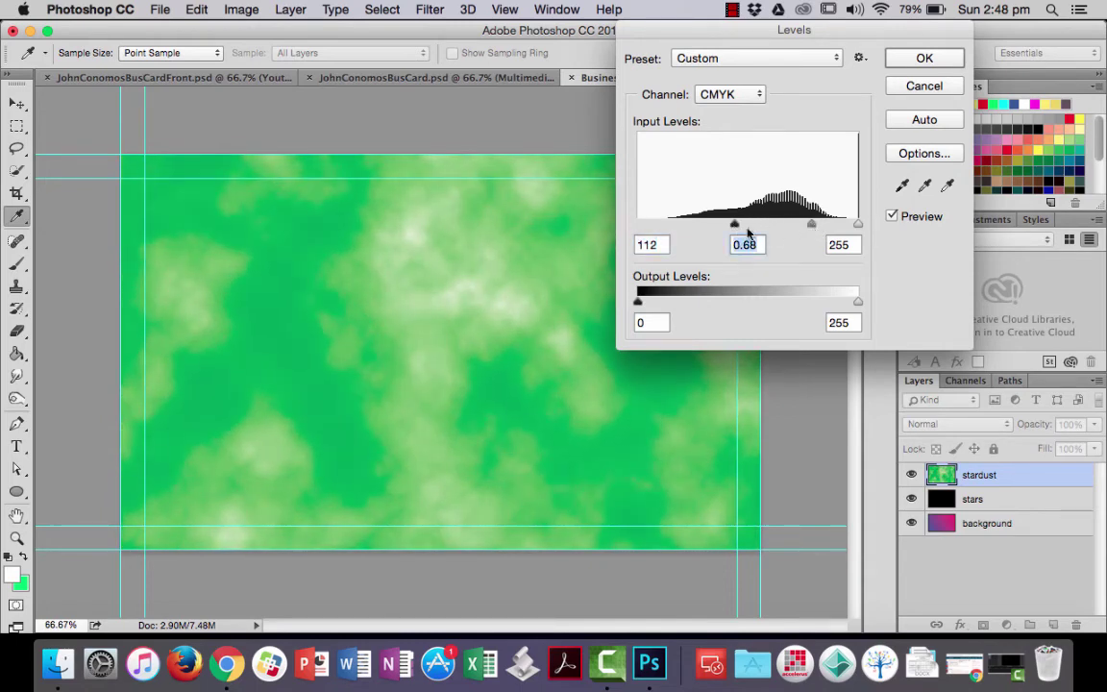
drag(736, 227, 746, 227)
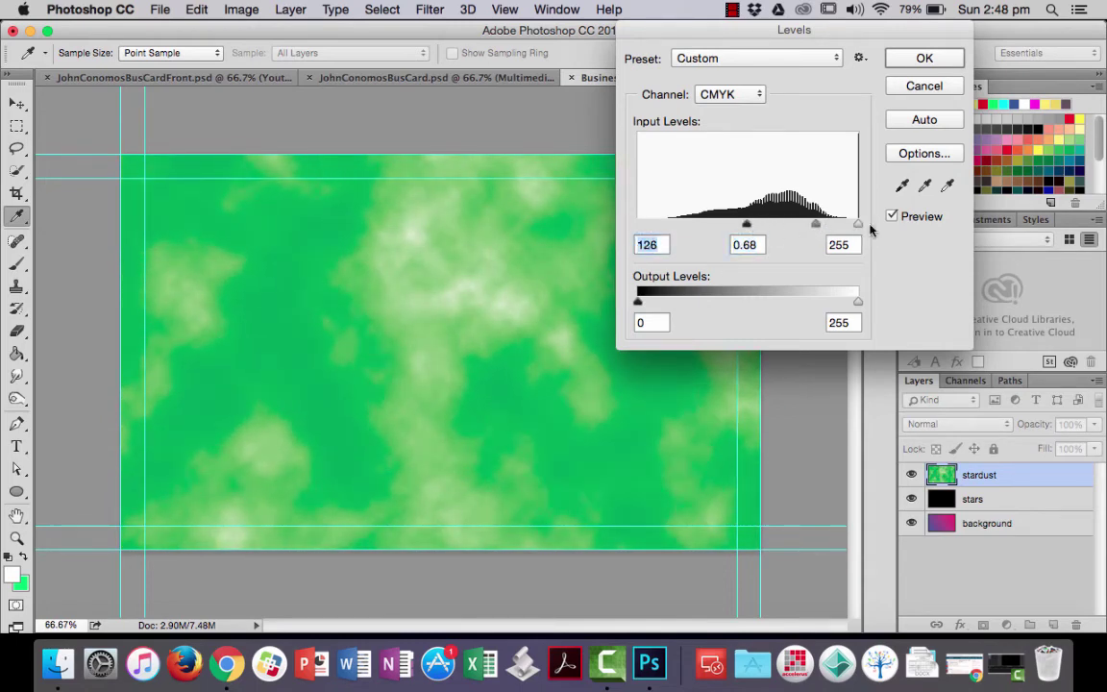
drag(852, 228, 842, 231)
click(946, 60)
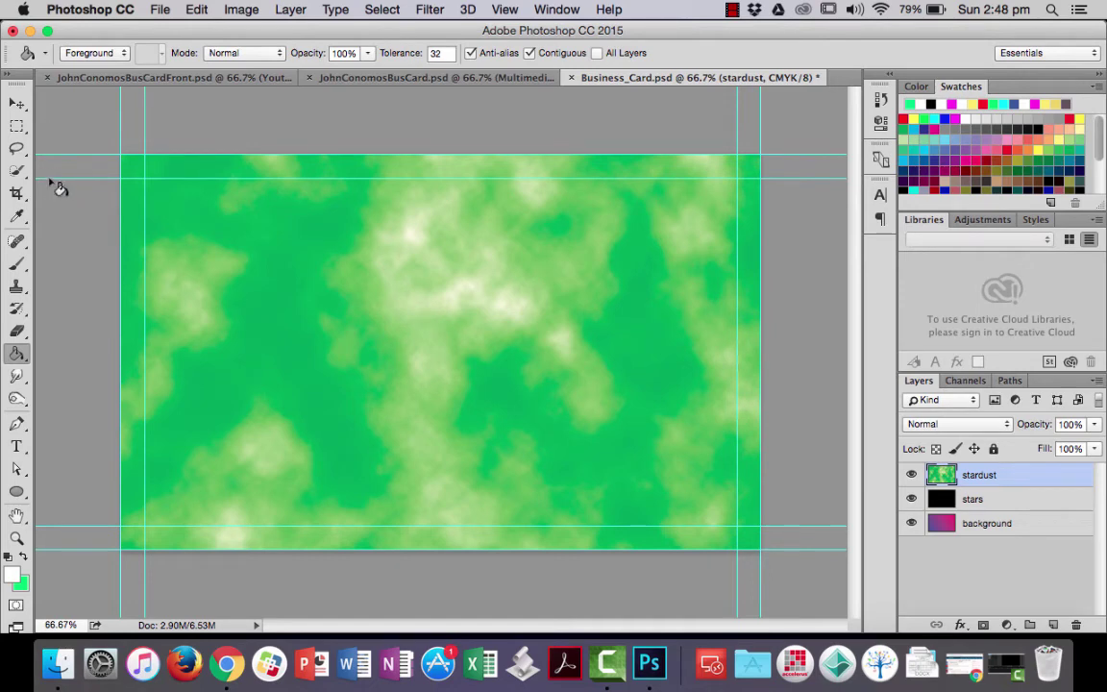
Step: Smudge the stardust clouds into streaks using the Smudge tool with a soft round 200 px brush at 20% strength
click(21, 381)
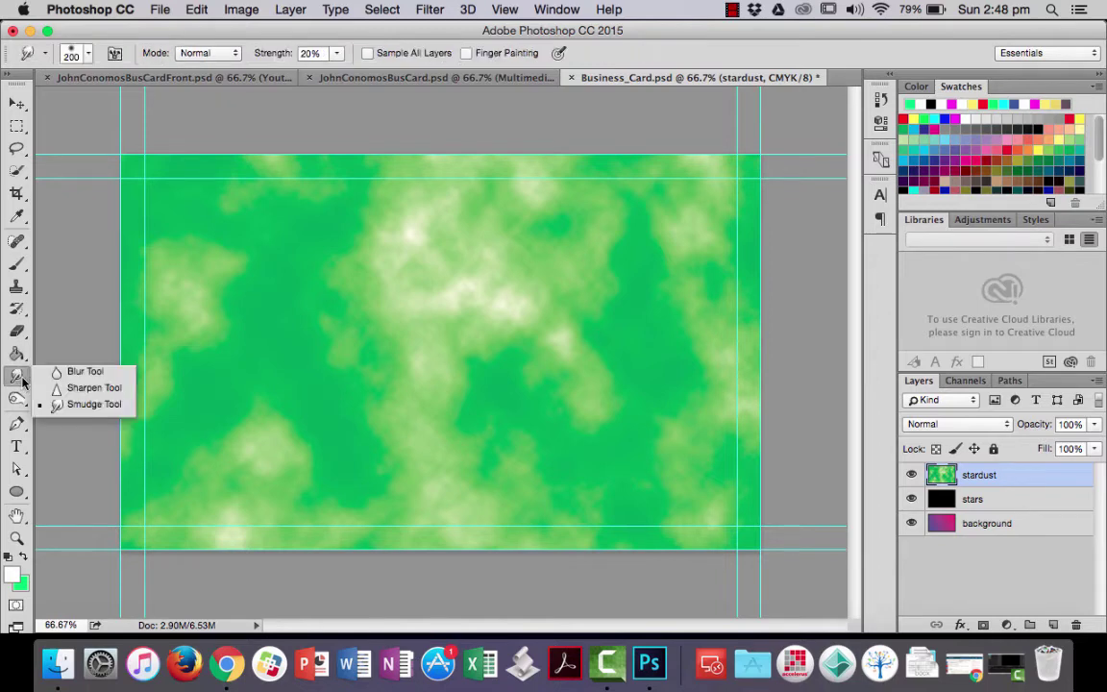
click(76, 404)
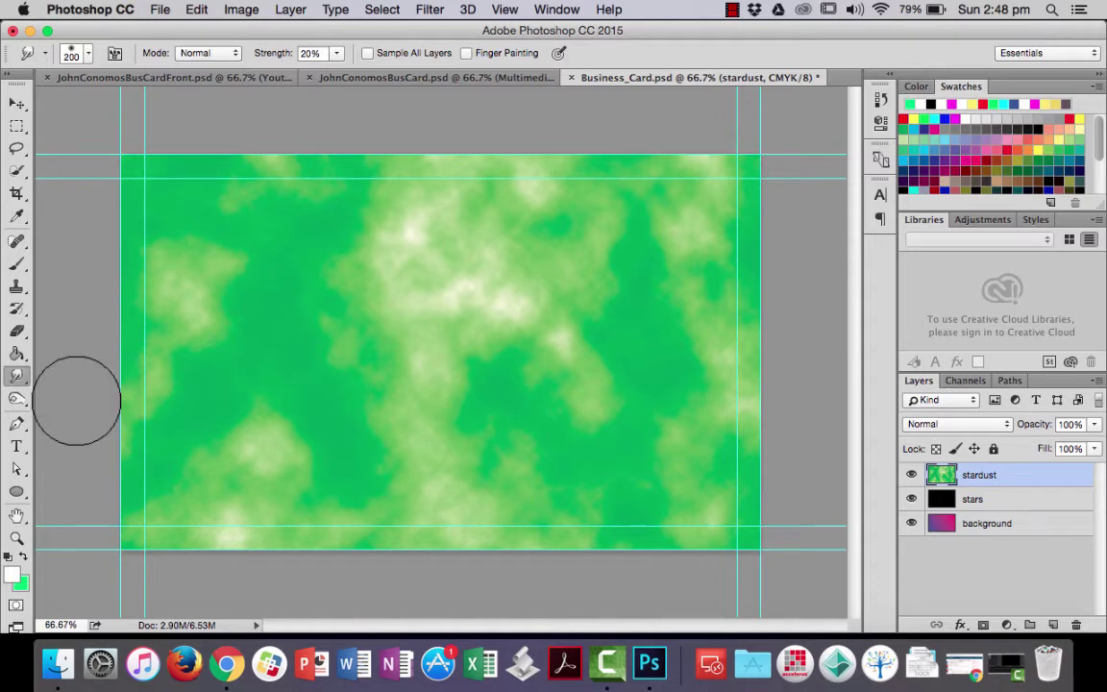
click(89, 56)
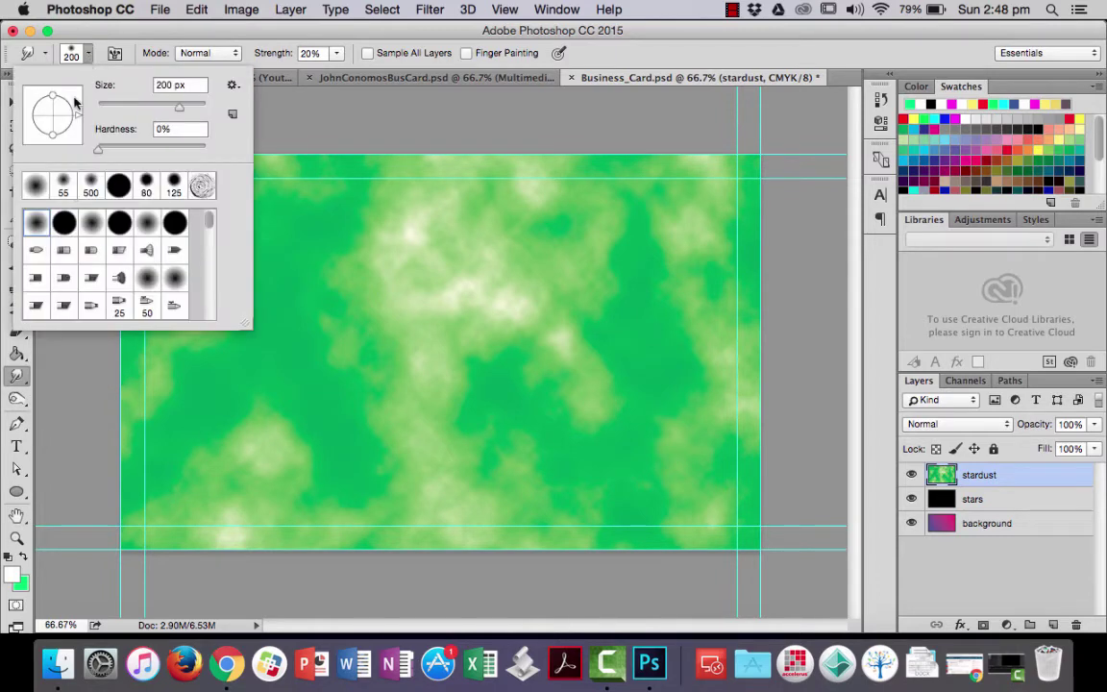
click(61, 227)
click(34, 229)
click(90, 58)
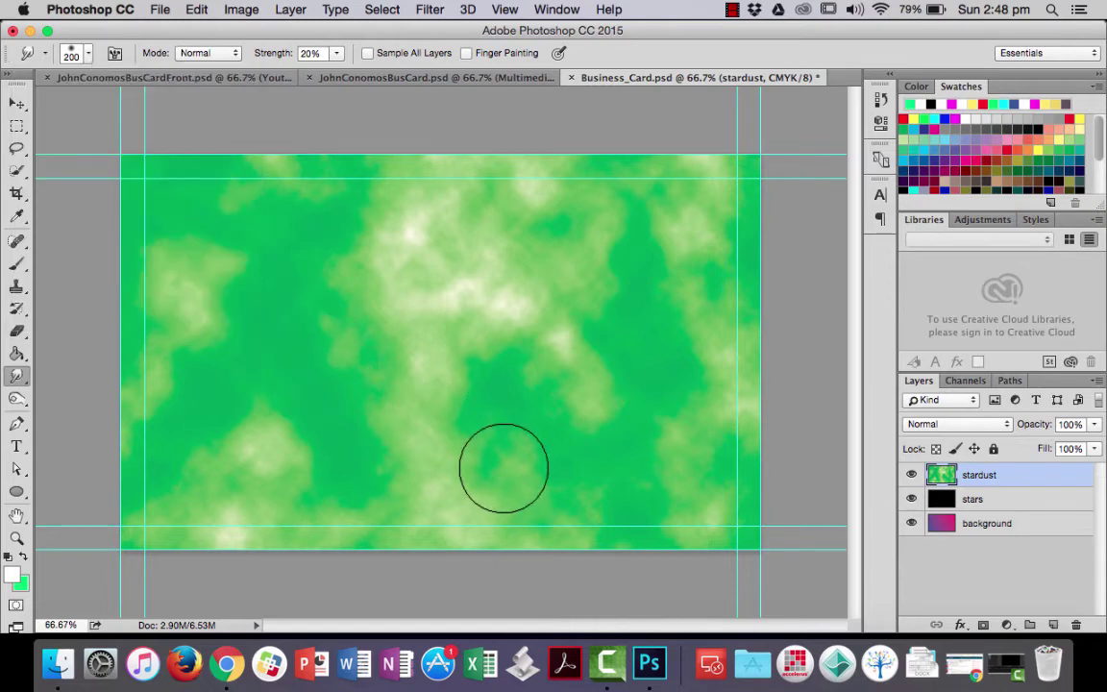
drag(353, 213, 333, 168)
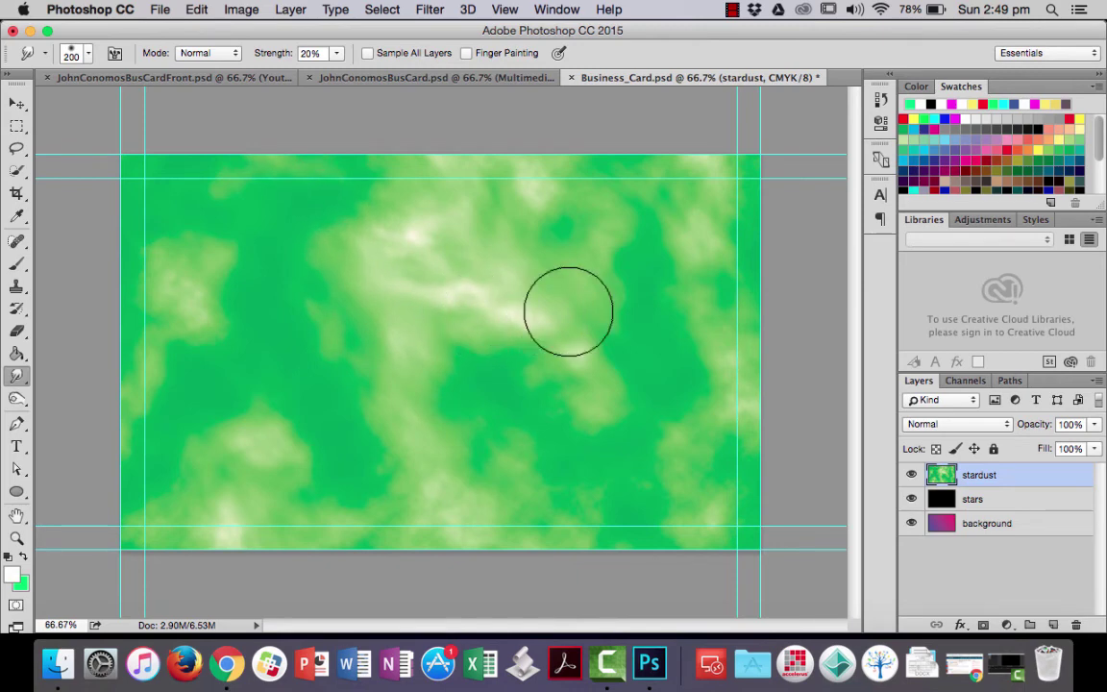
Step: Set the stardust layer's blend mode to Overlay and its opacity to 50%
click(1000, 425)
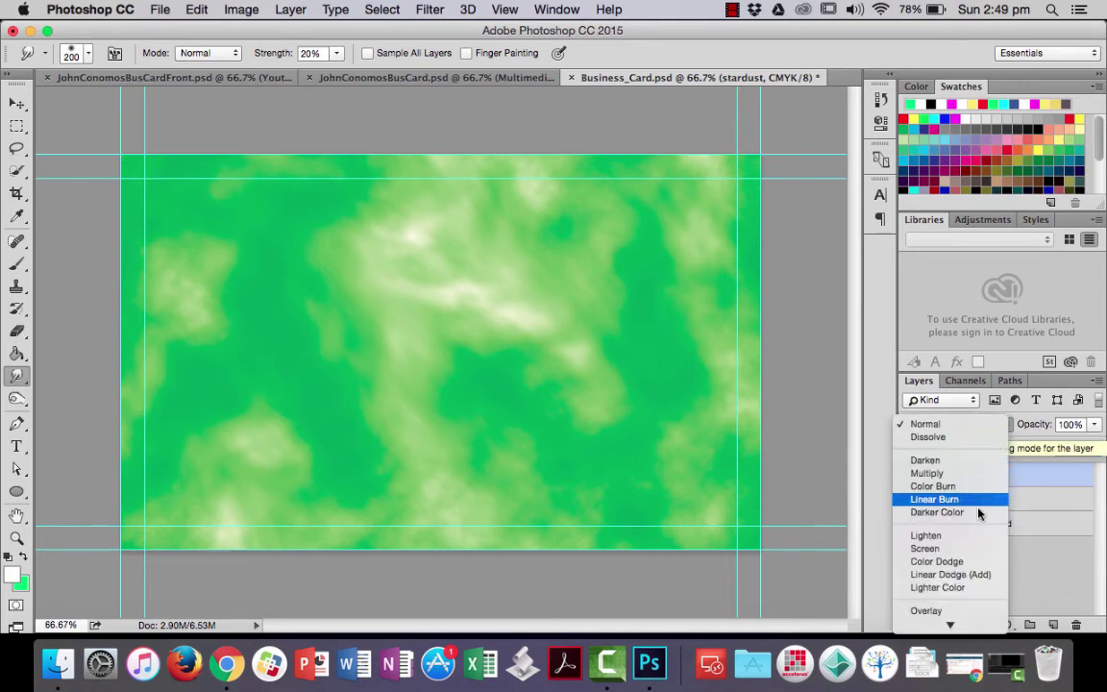
click(960, 597)
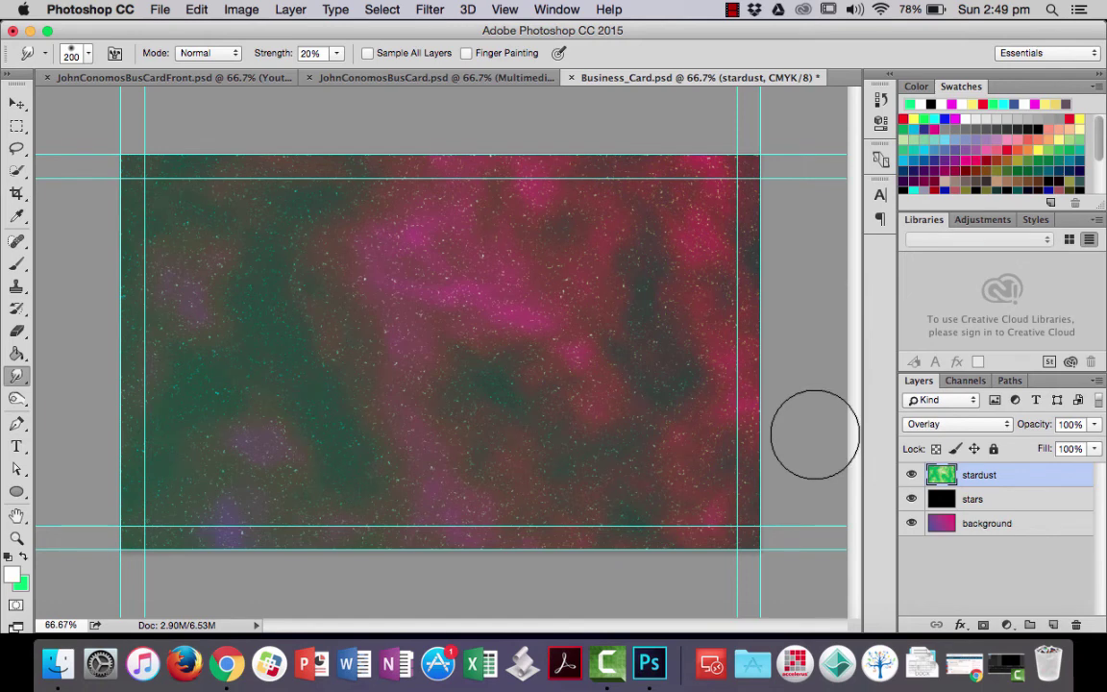
click(1094, 424)
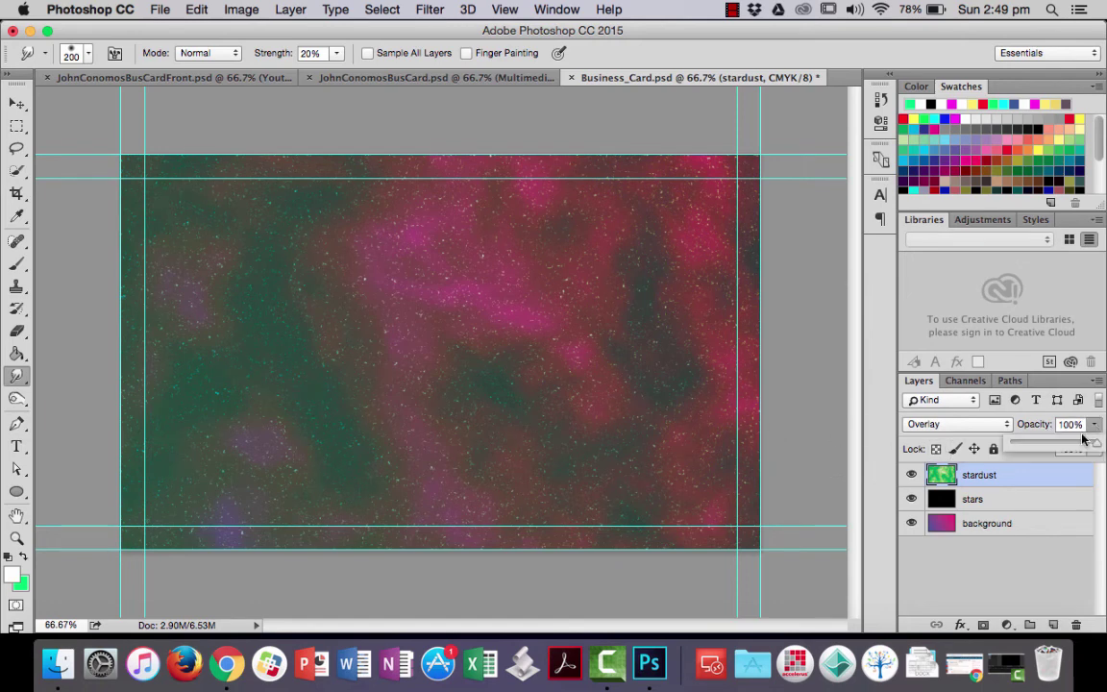
drag(1083, 439, 1059, 448)
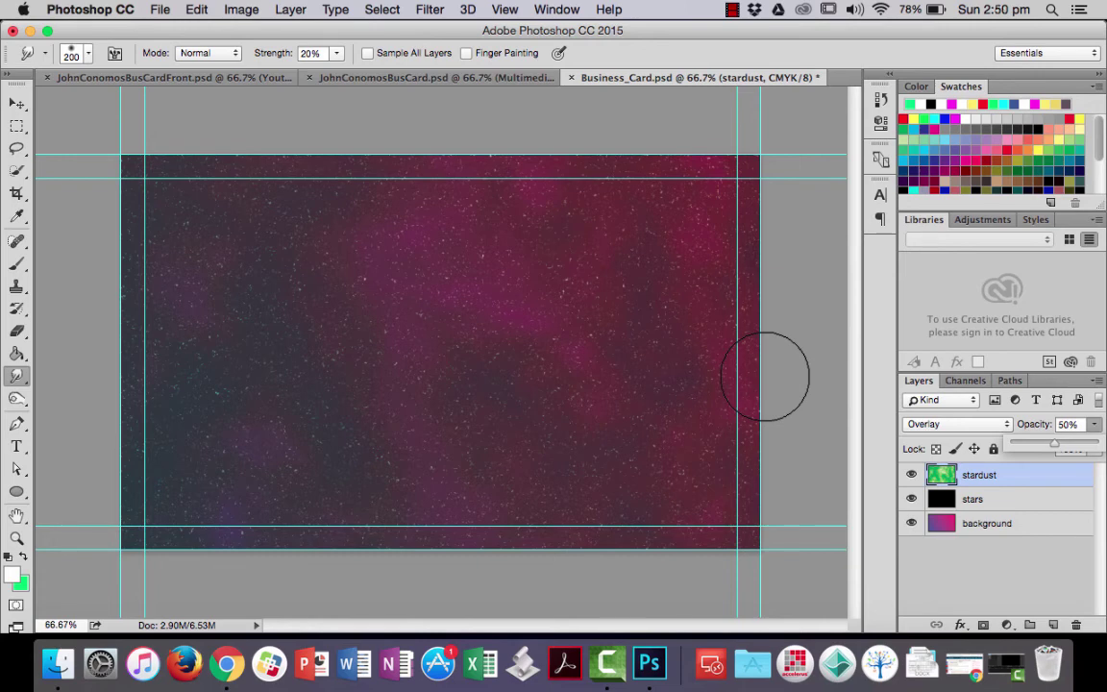
Step: Duplicate the background gradient layer and move the copy above the stardust layer
click(1021, 526)
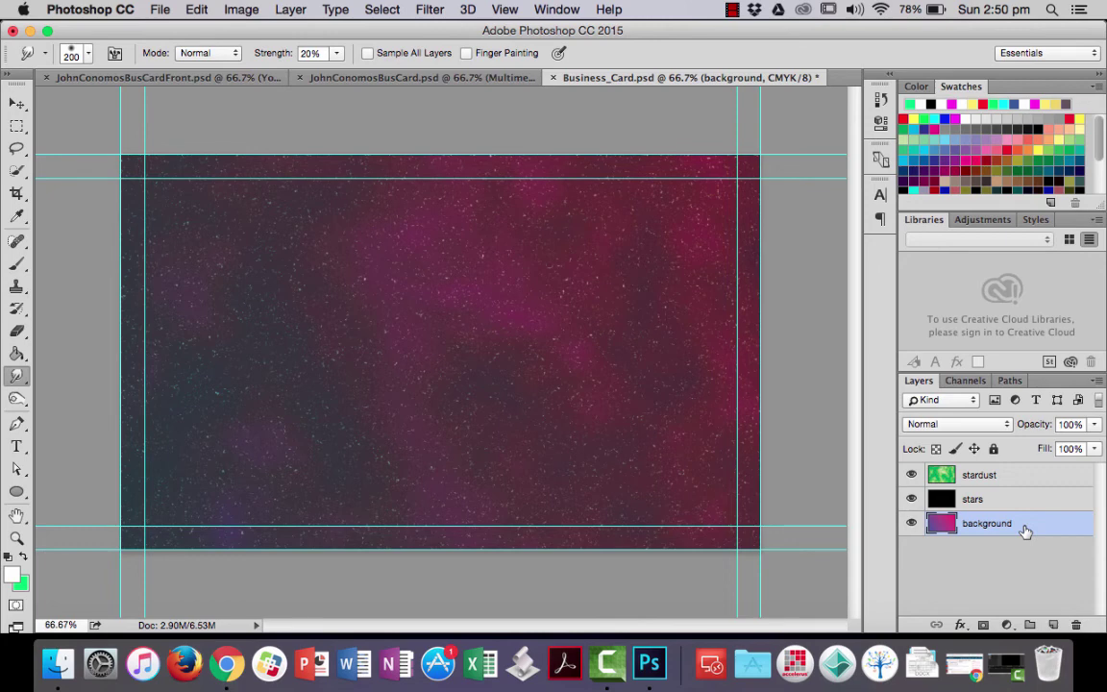
right_click(1024, 530)
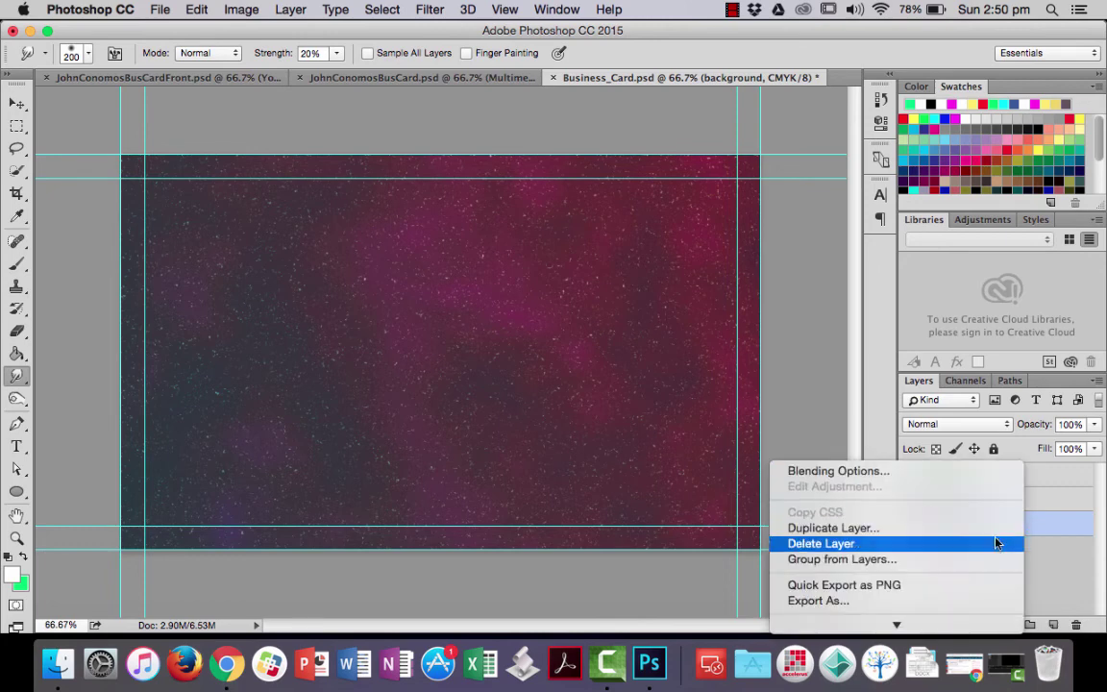
click(953, 530)
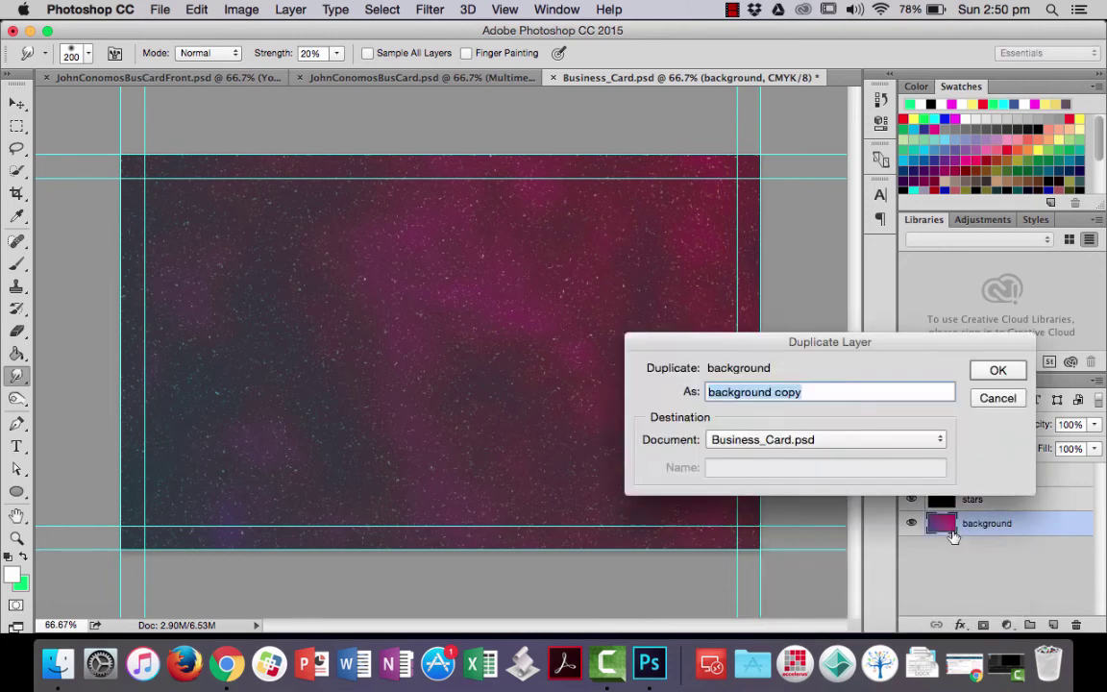
click(998, 371)
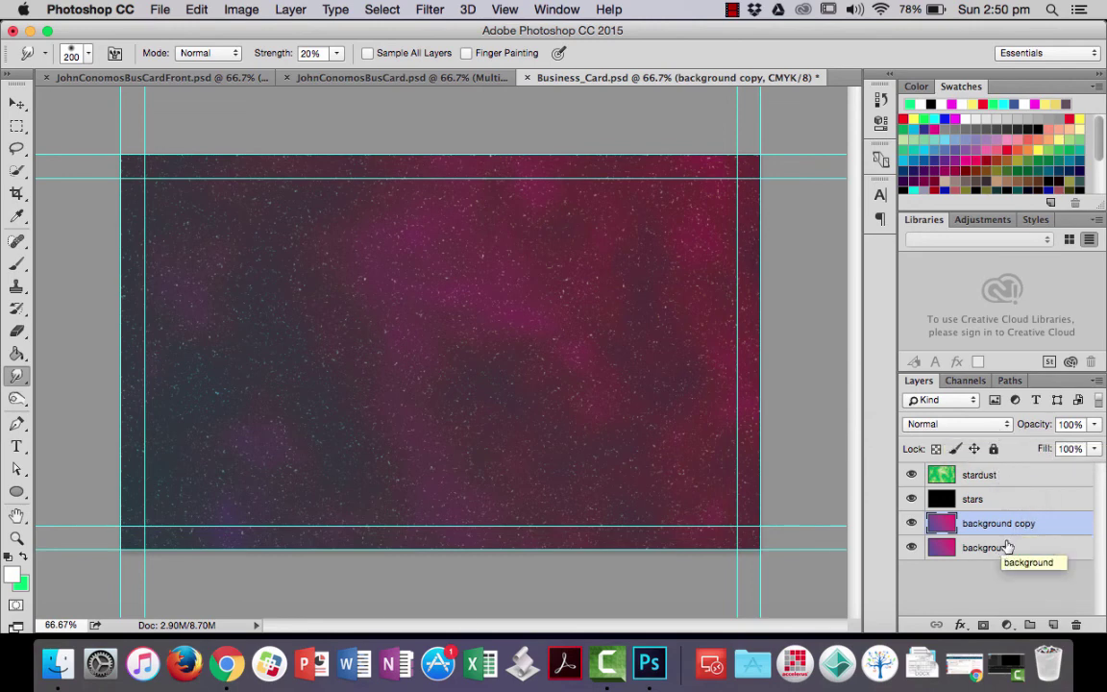
drag(1003, 524, 997, 471)
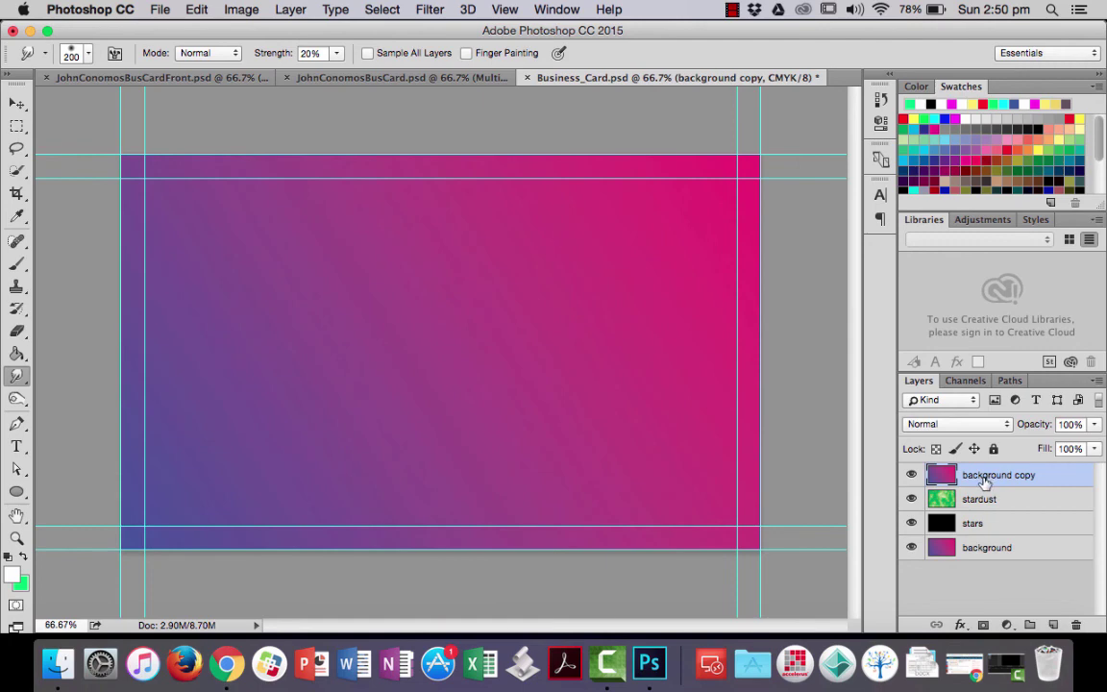
Step: Set the blend mode of the duplicated background layer to Color
click(1008, 429)
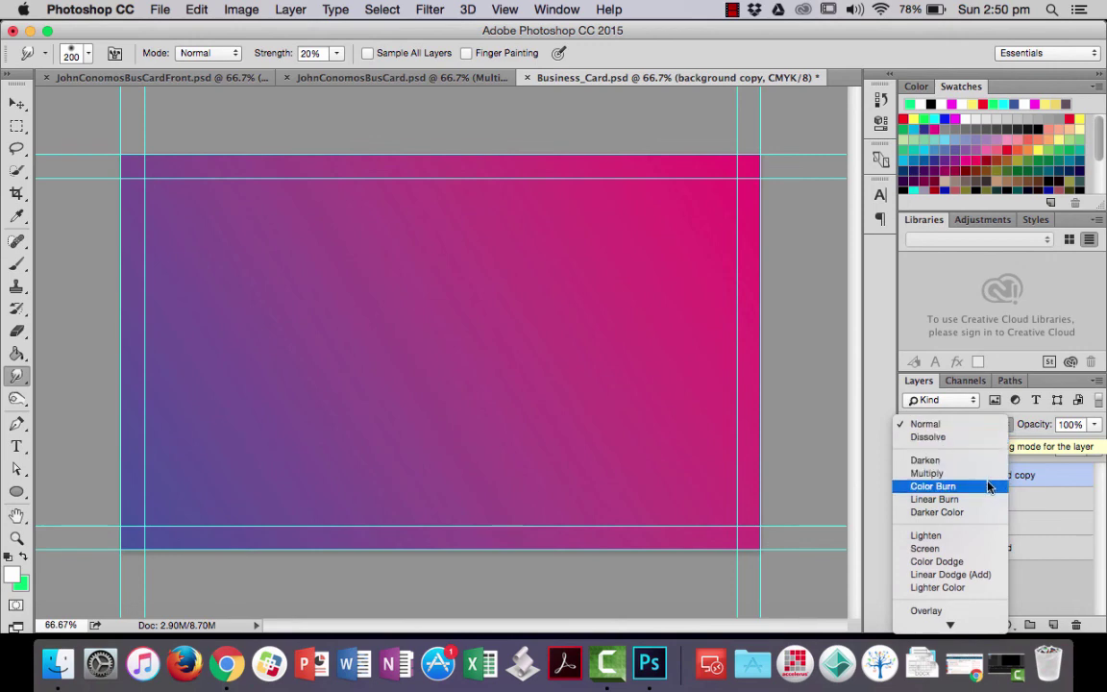
scroll(980, 514, down, 4)
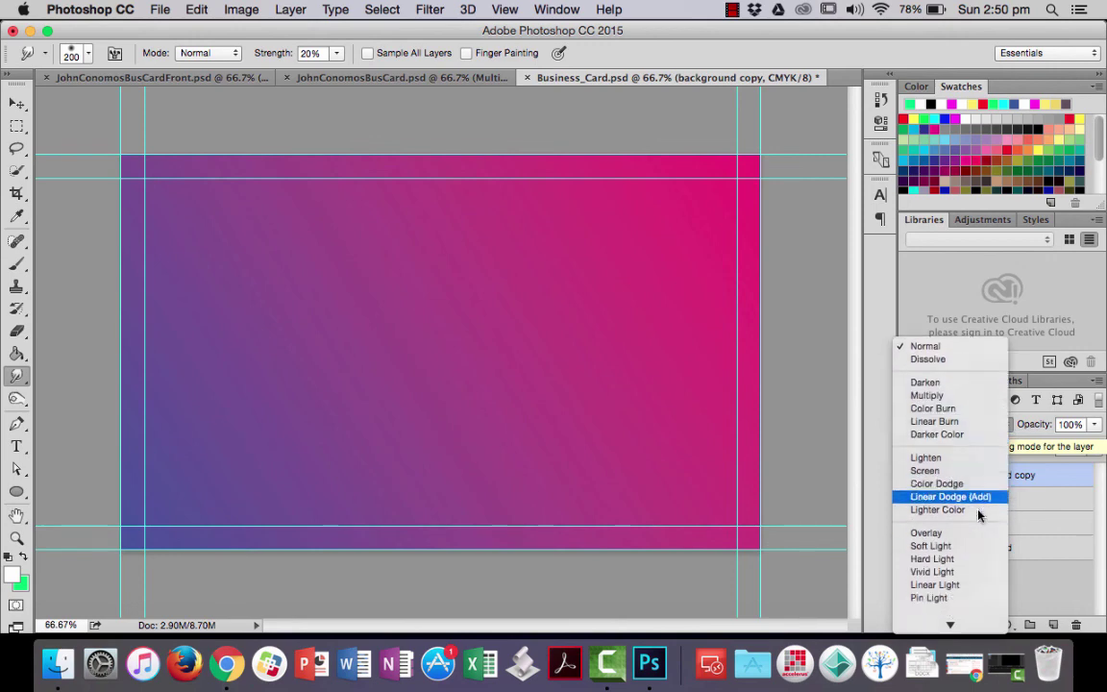
scroll(978, 515, down, 2)
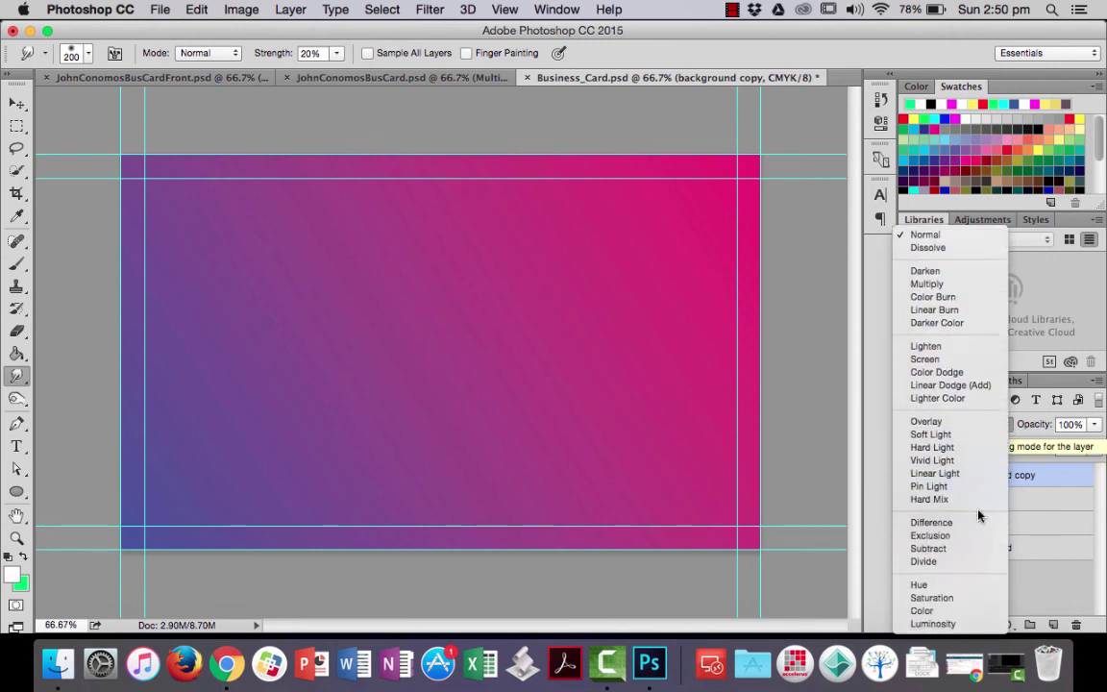
click(956, 603)
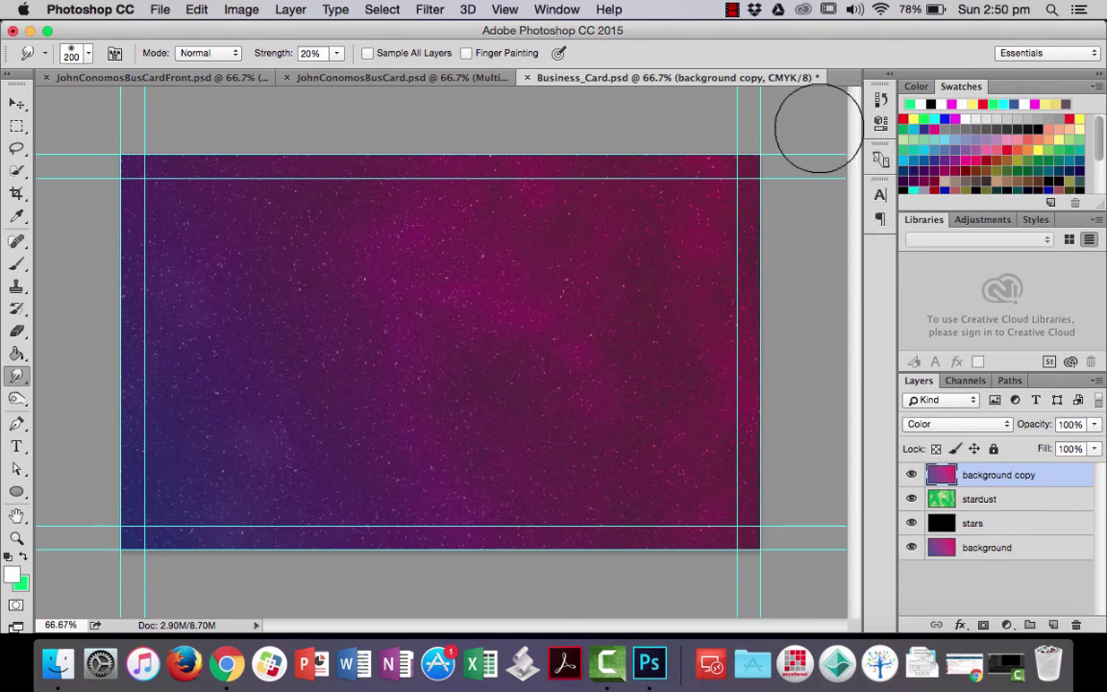
click(732, 9)
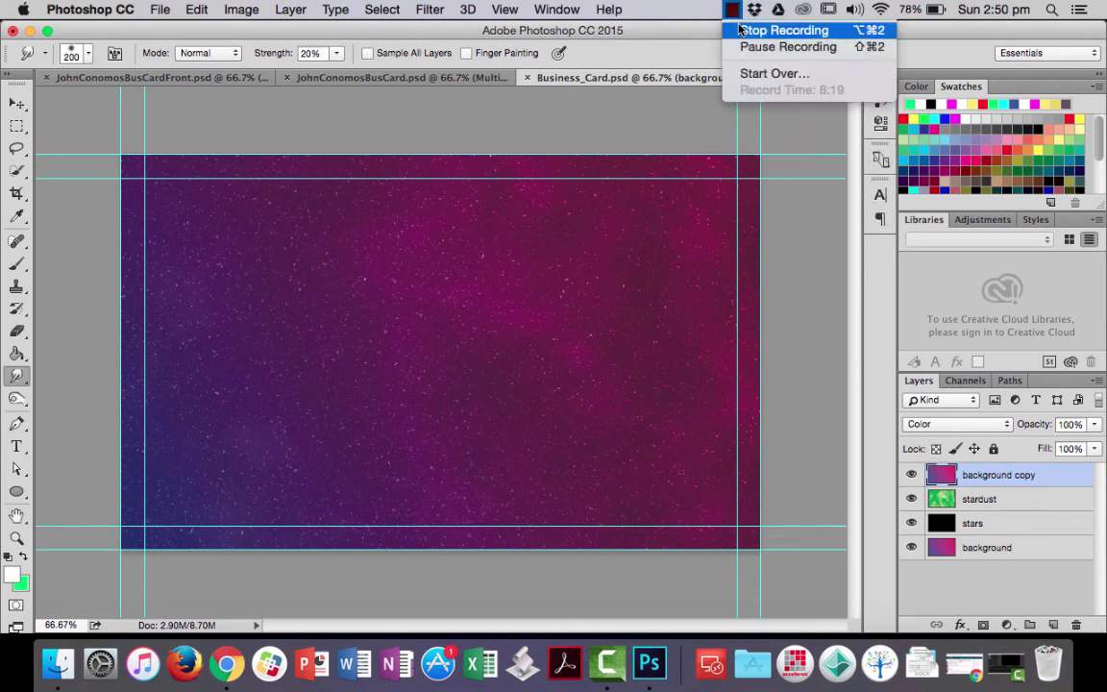